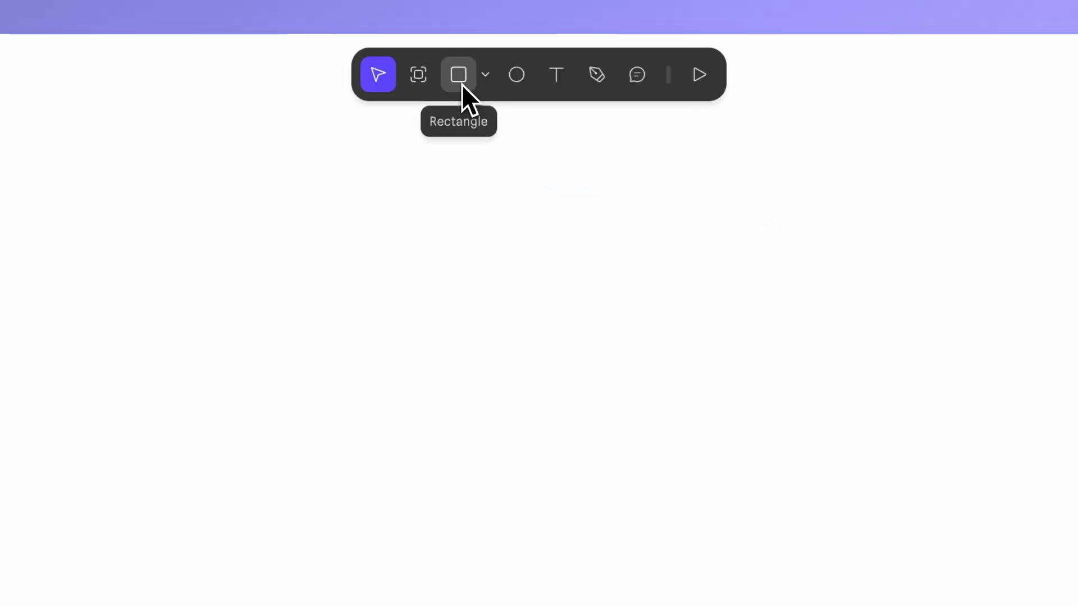
Draw a dark rectangle in the Switch frame and size it 340 × 100.
left_click(461, 83)
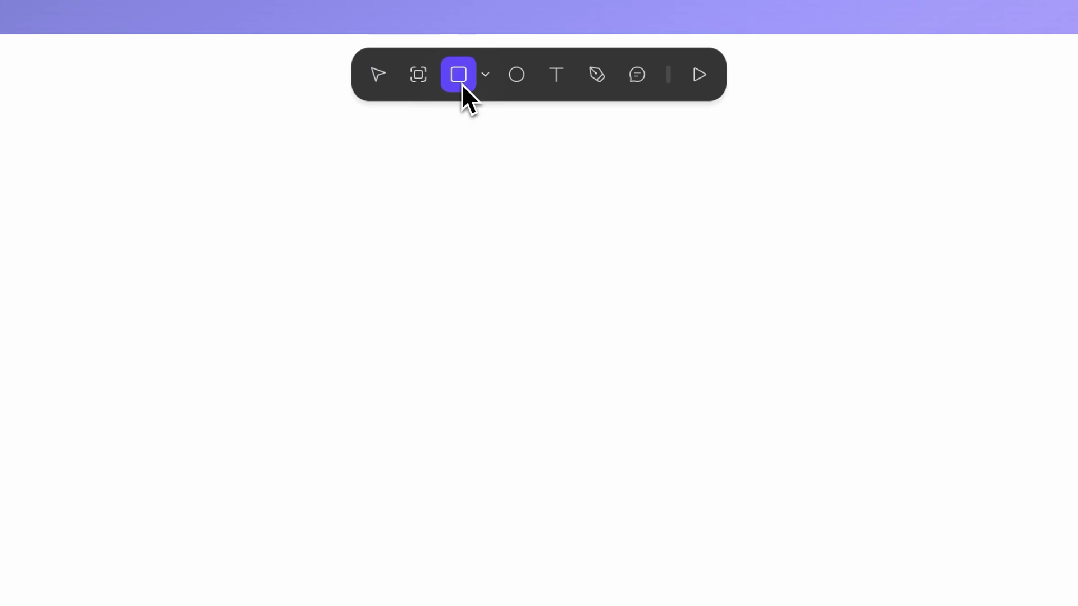
left_click_drag(35, 337, 894, 581)
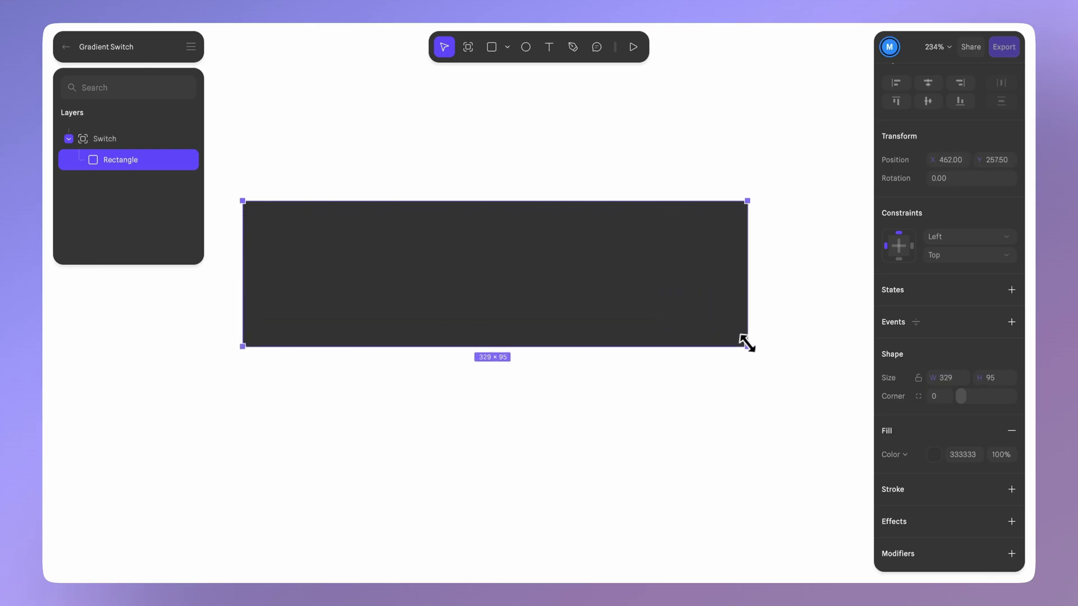
left_click_drag(747, 342, 749, 349)
left_click(939, 377)
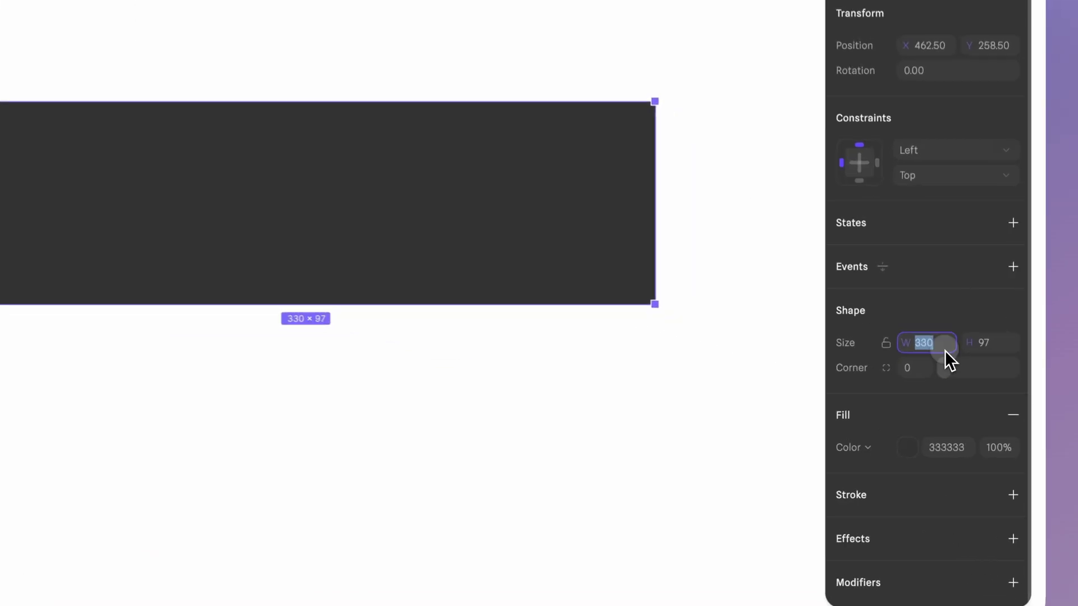
type("340")
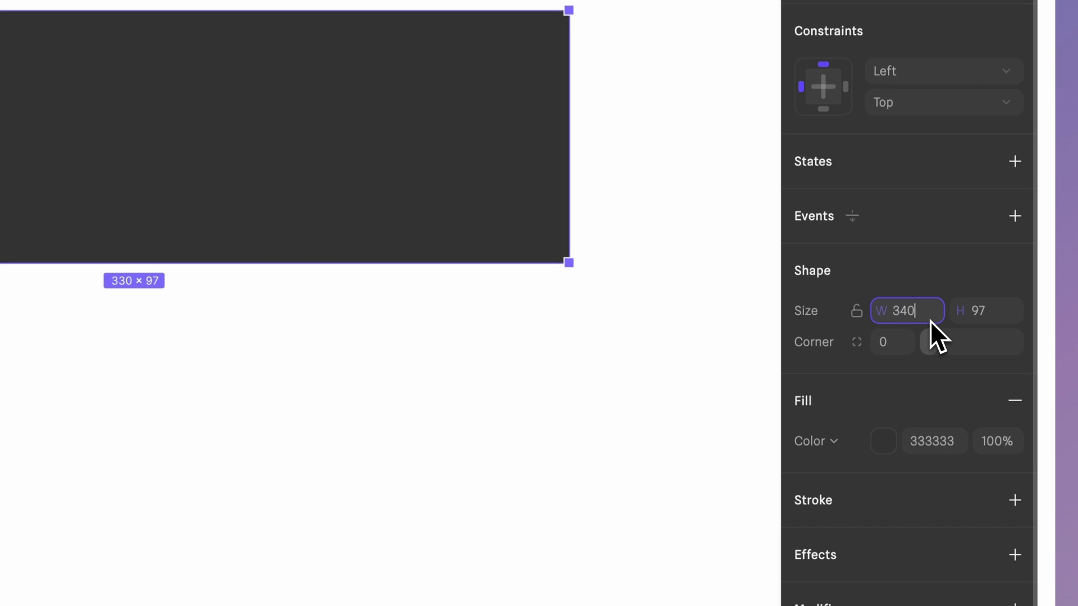
key("Return")
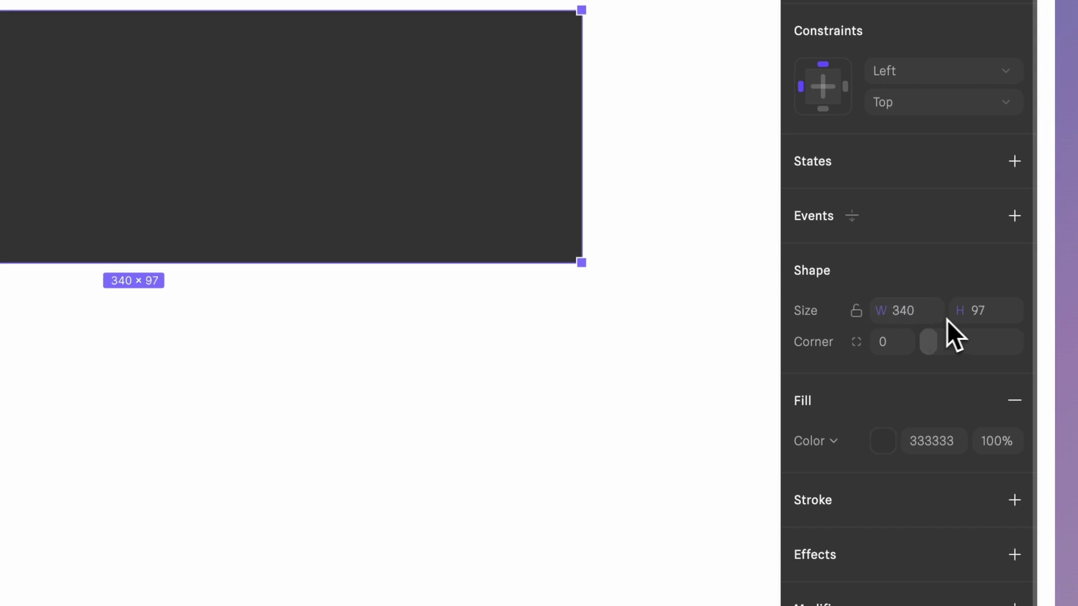
left_click(1001, 312)
type("100")
key("Return")
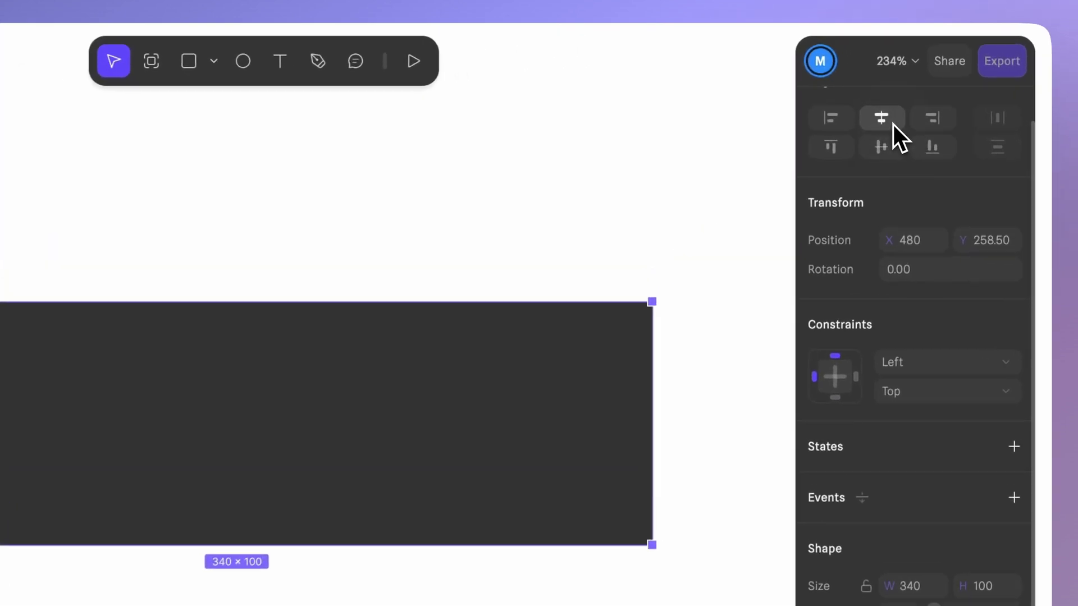
Centre the rectangle in the frame and round its corners to 100 for a pill shape.
left_click(928, 82)
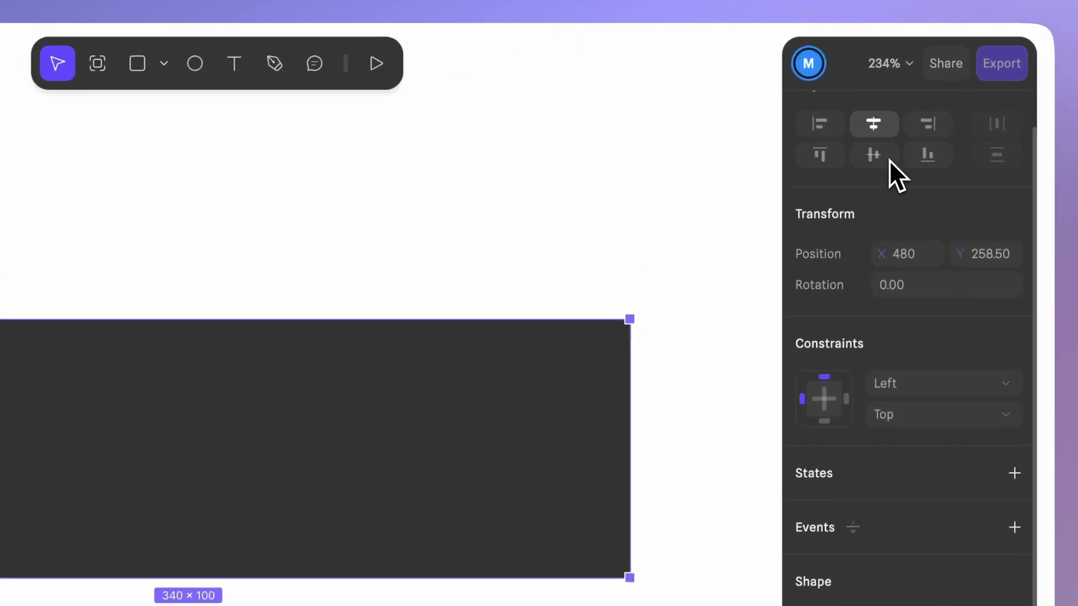
left_click(927, 101)
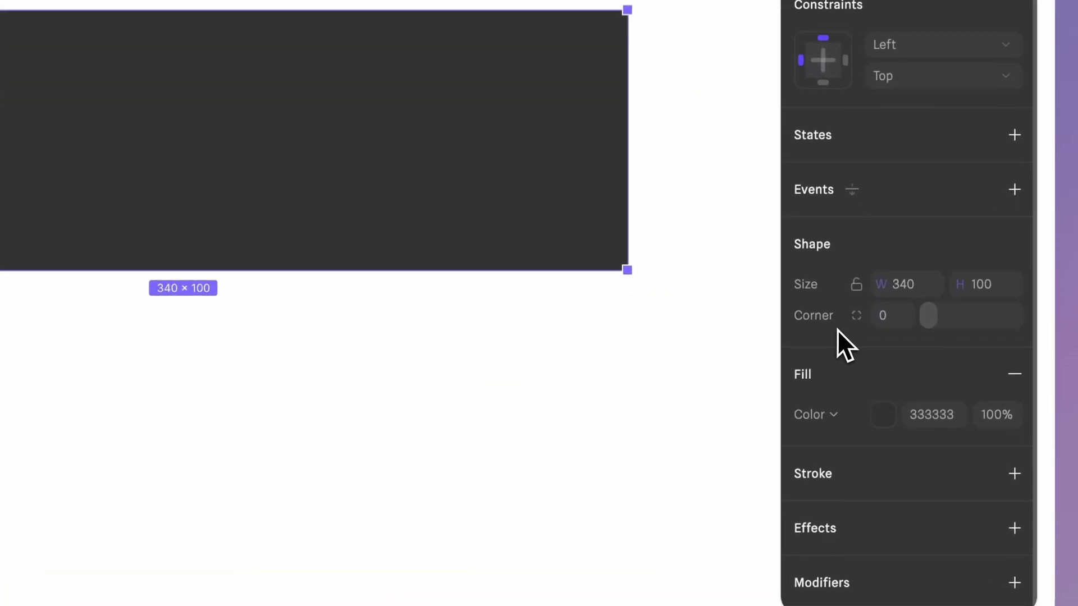
left_click_drag(940, 336, 1033, 331)
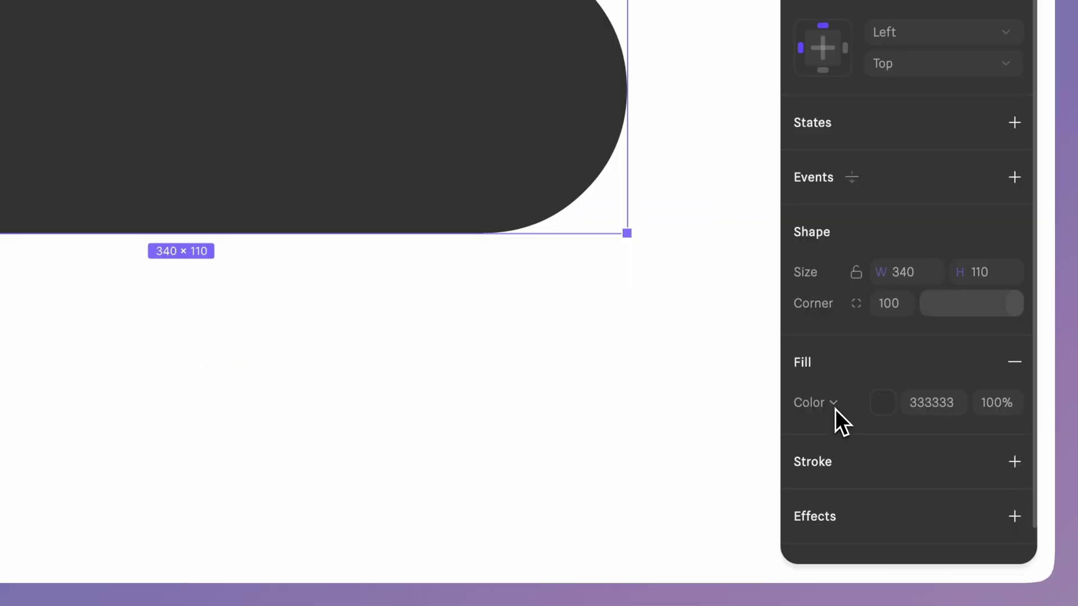
left_click(834, 404)
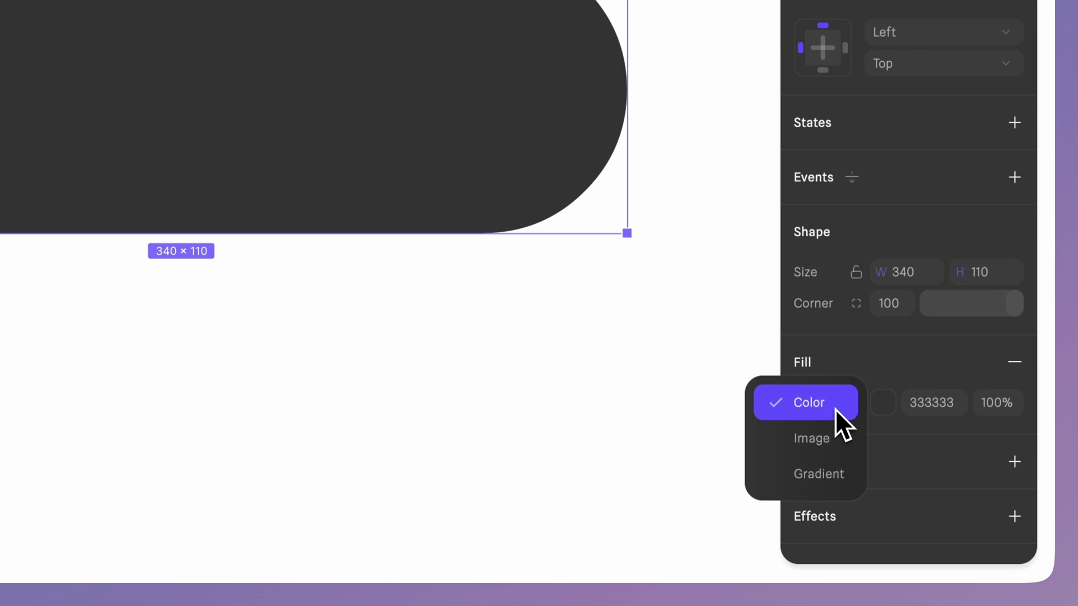
Change the pill's fill type from solid to Gradient.
left_click(837, 489)
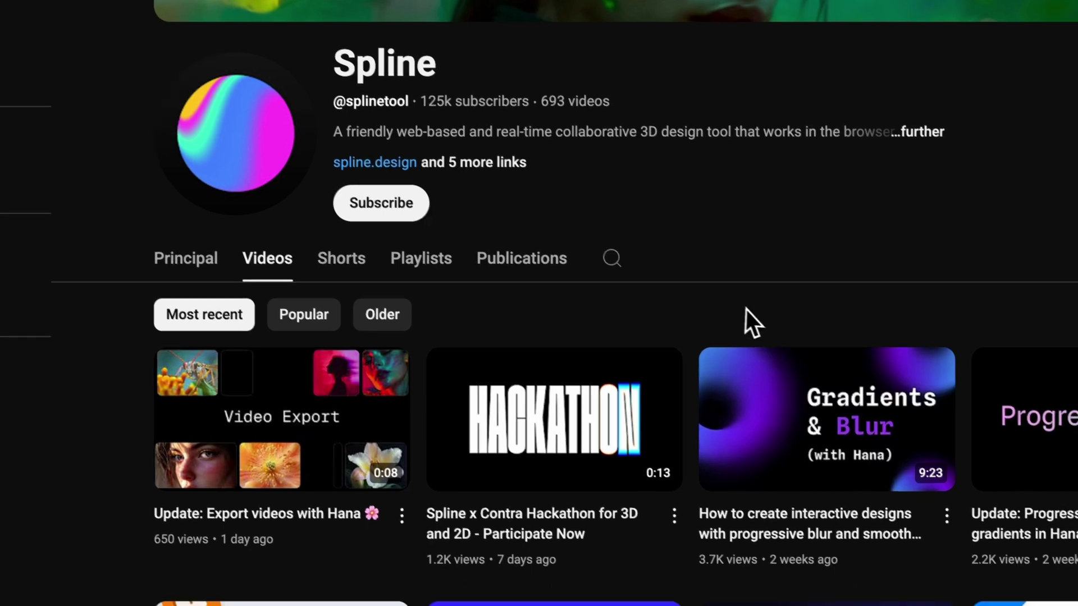
mouse_move(920, 494)
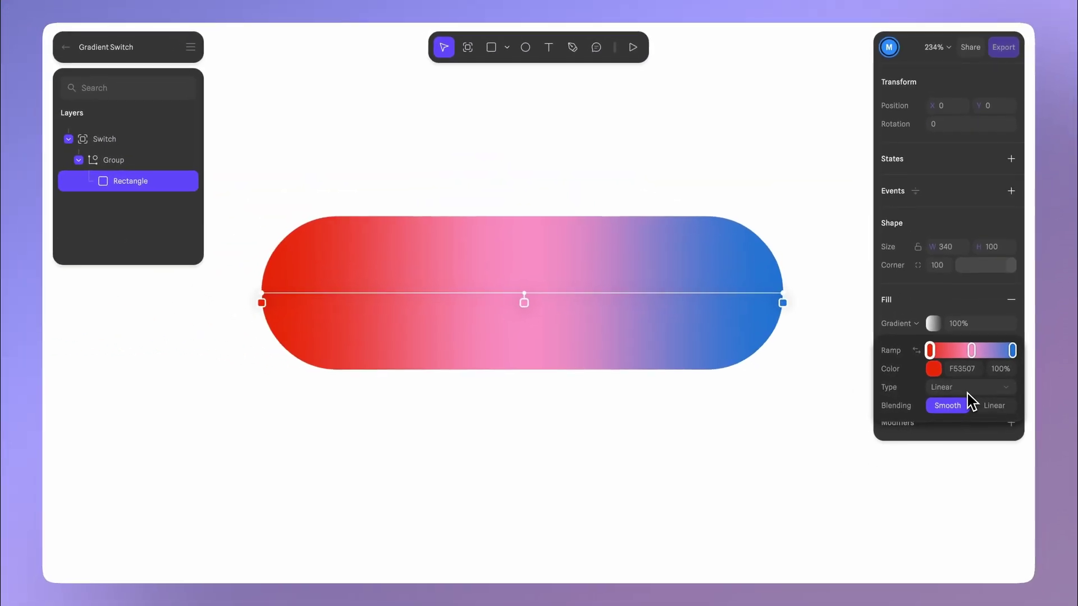
left_click(967, 390)
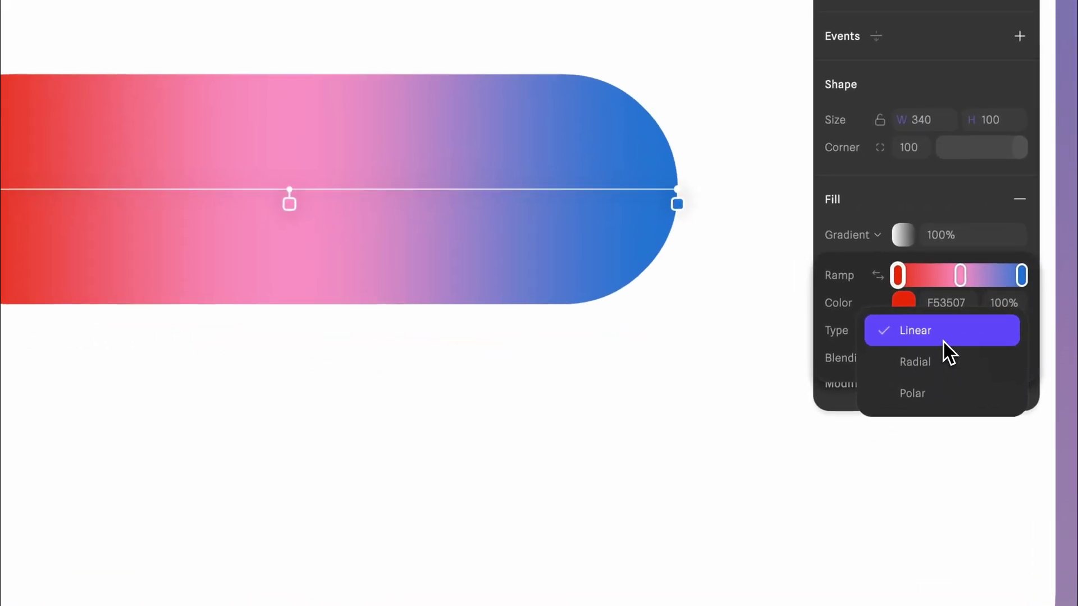
left_click(943, 341)
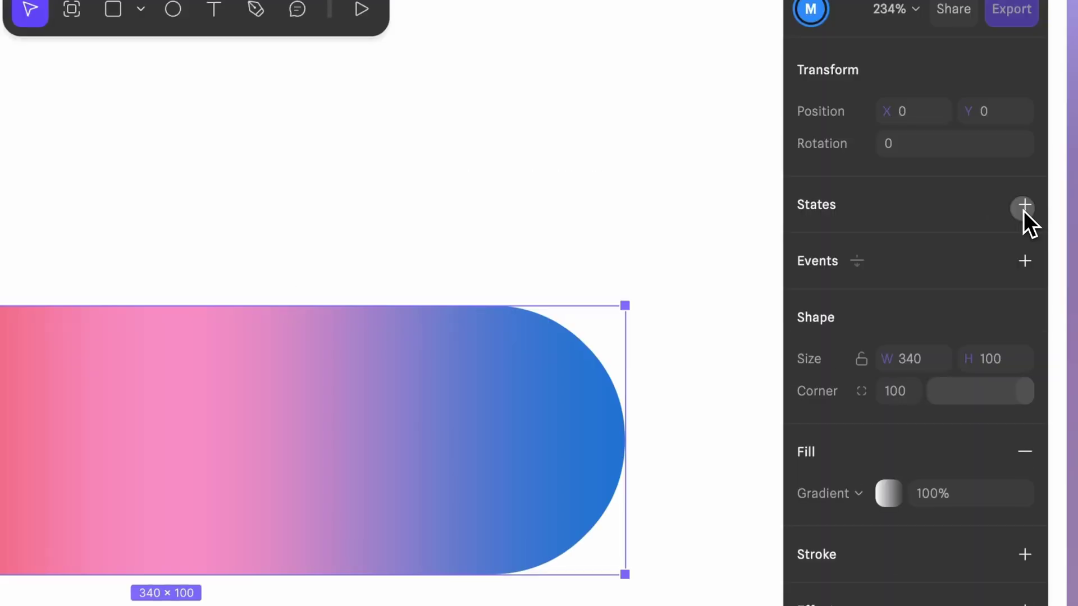
Add a new state to the pill and name it Right.
left_click(1022, 207)
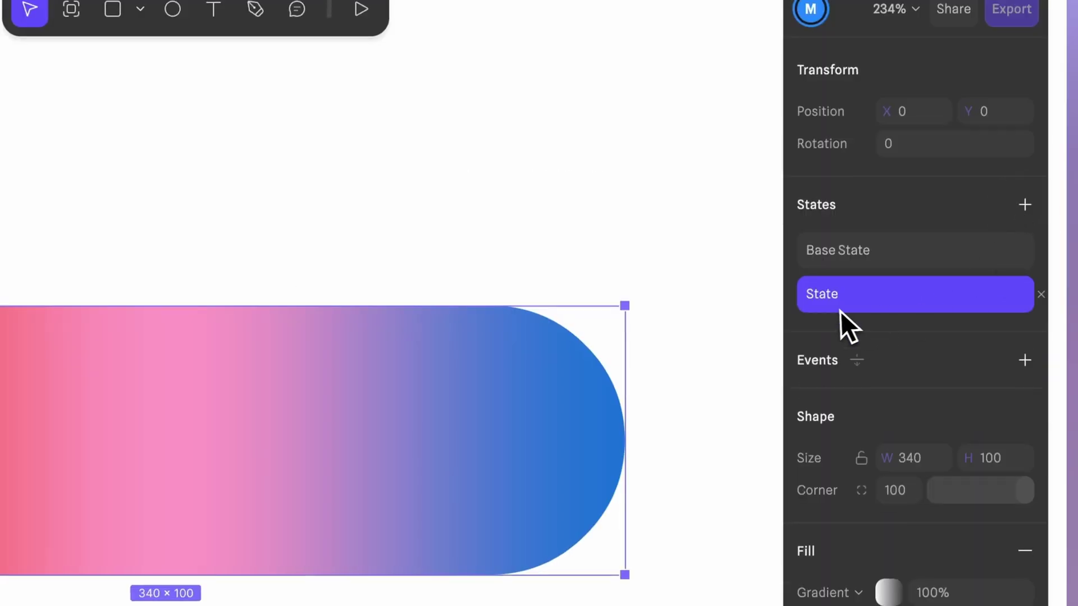
double_click(817, 297)
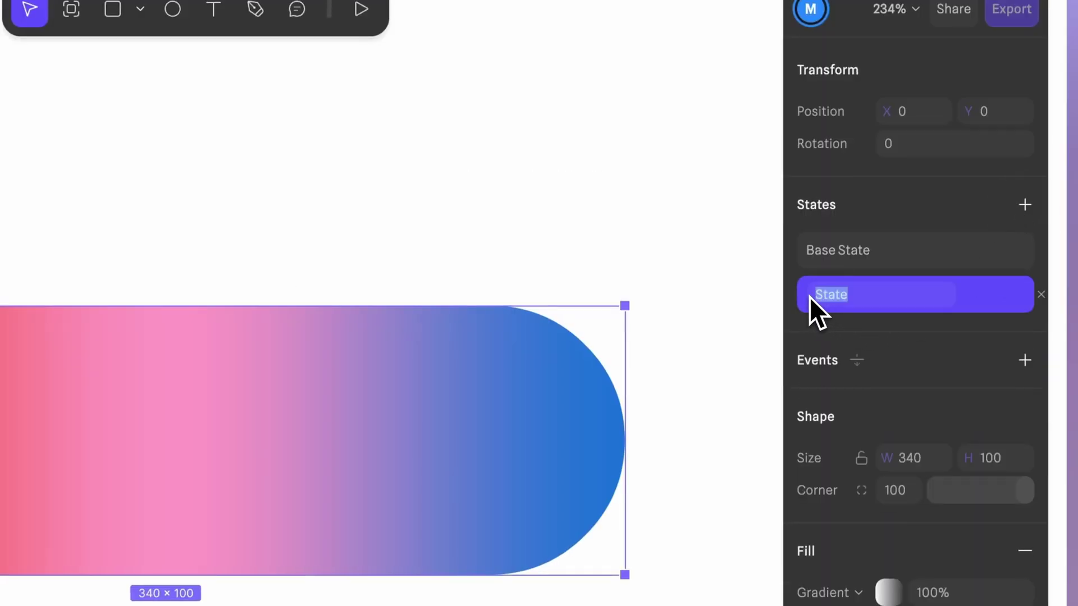
type("Right")
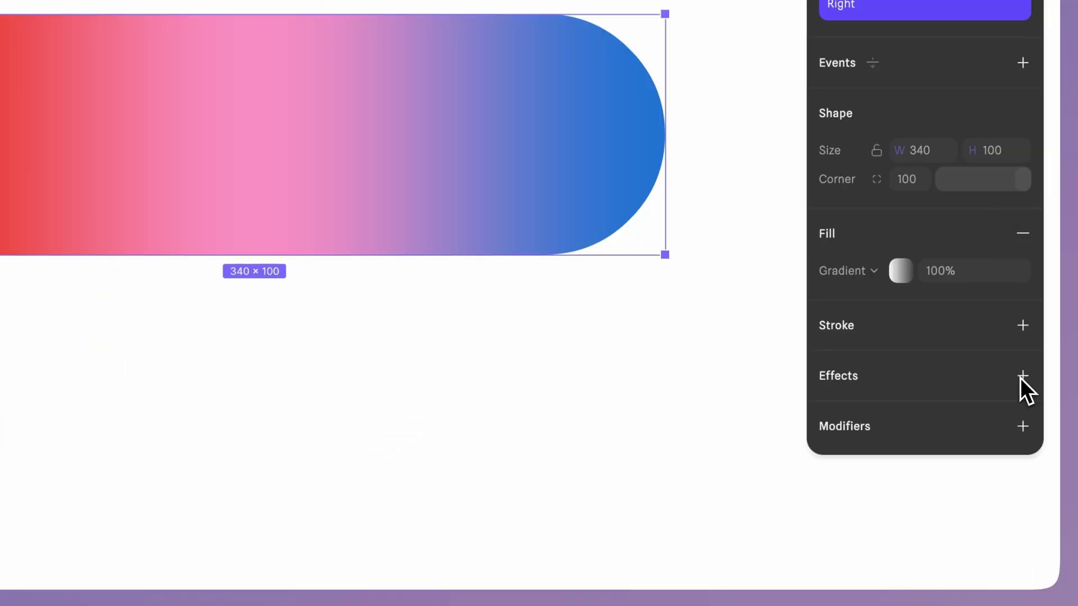
Add a progressive Layer Blur spanning left to right, with Blur Start 70.
left_click(1007, 493)
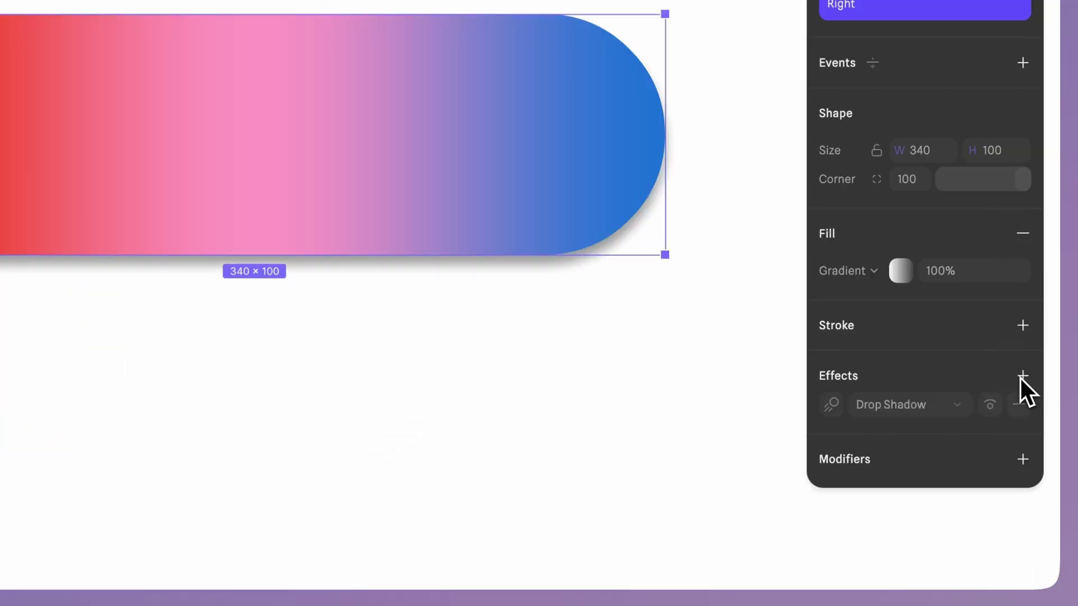
left_click(952, 405)
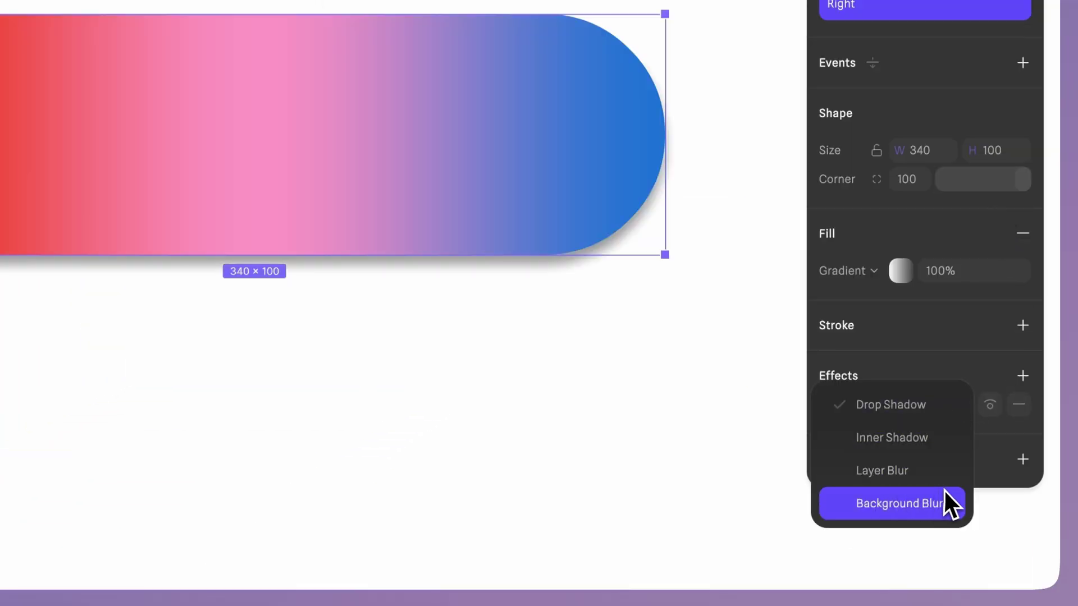
left_click(931, 480)
left_click(892, 469)
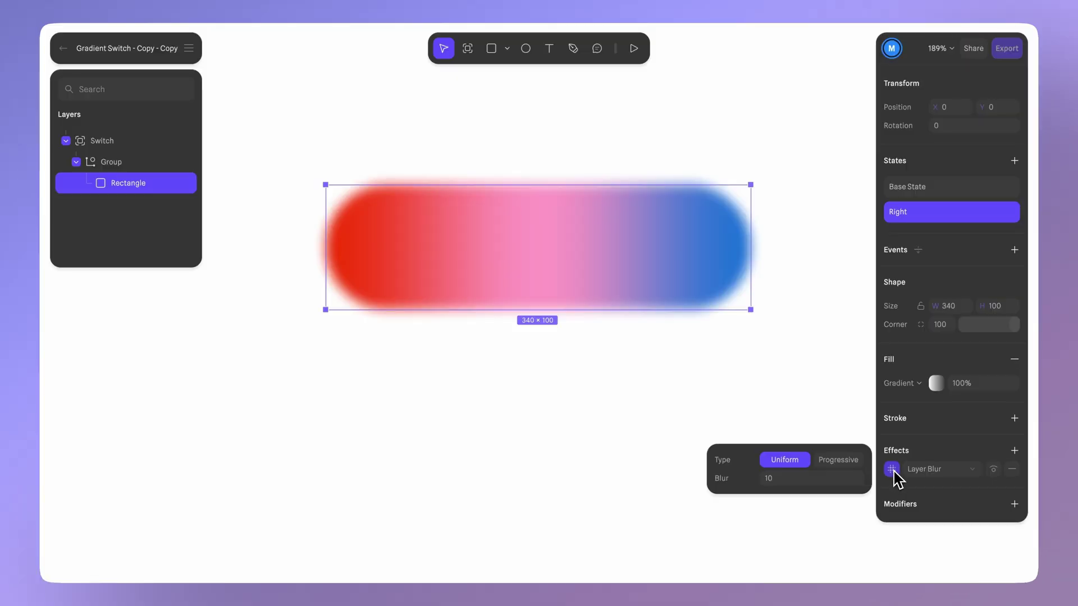
left_click(860, 461)
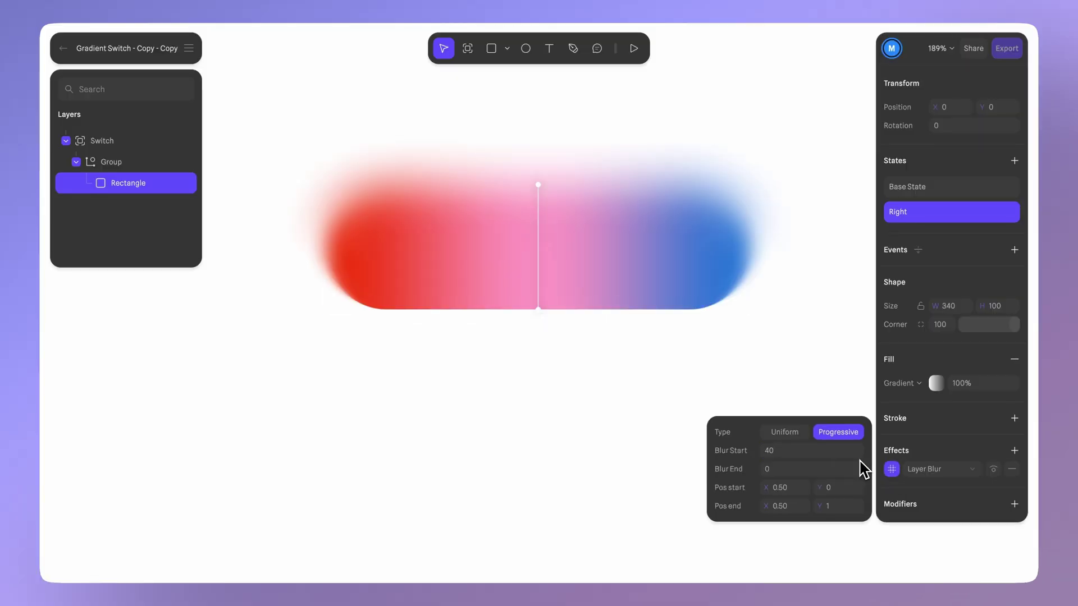
left_click_drag(538, 185, 326, 247)
left_click_drag(537, 309, 752, 247)
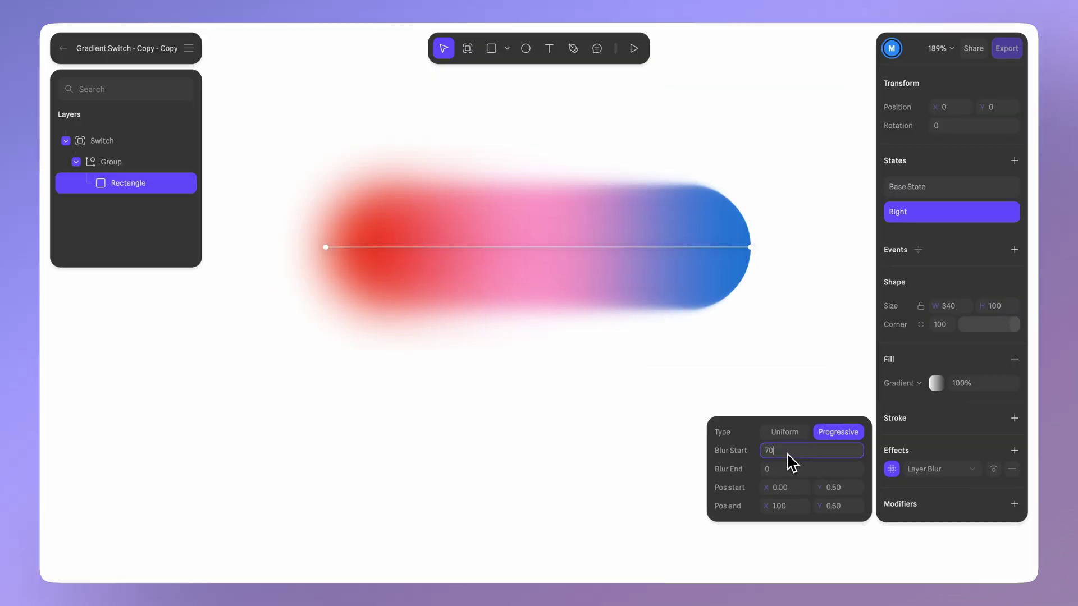
type("70")
key("Return")
Add another state to the pill and name it Left.
left_click(1014, 161)
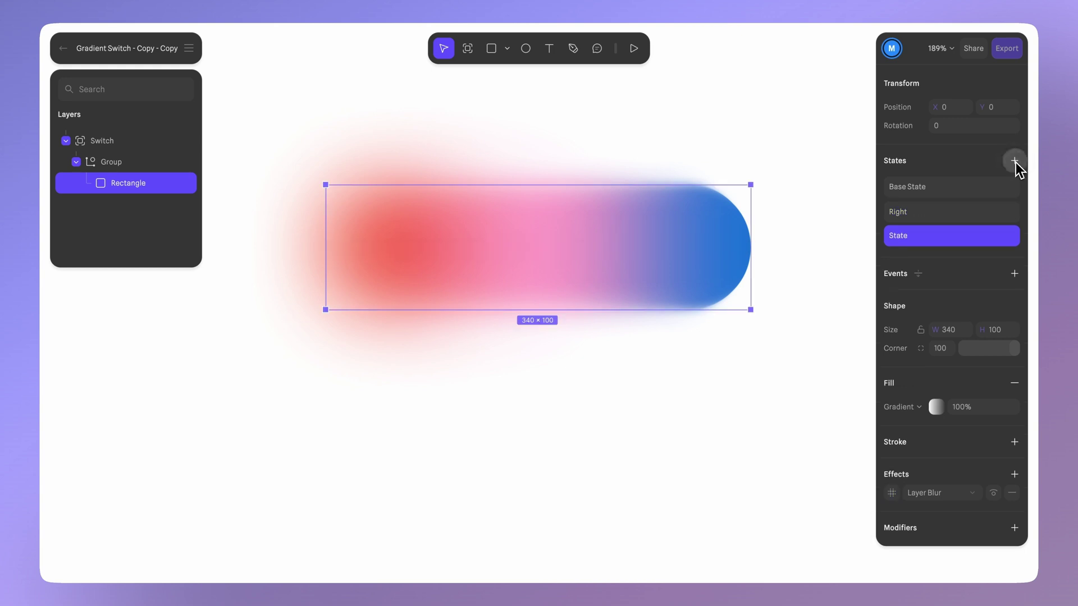
double_click(900, 238)
type("Left")
Set the Left state's layer blur to Blur Start 0 and Blur End 70.
left_click(891, 492)
left_click(818, 477)
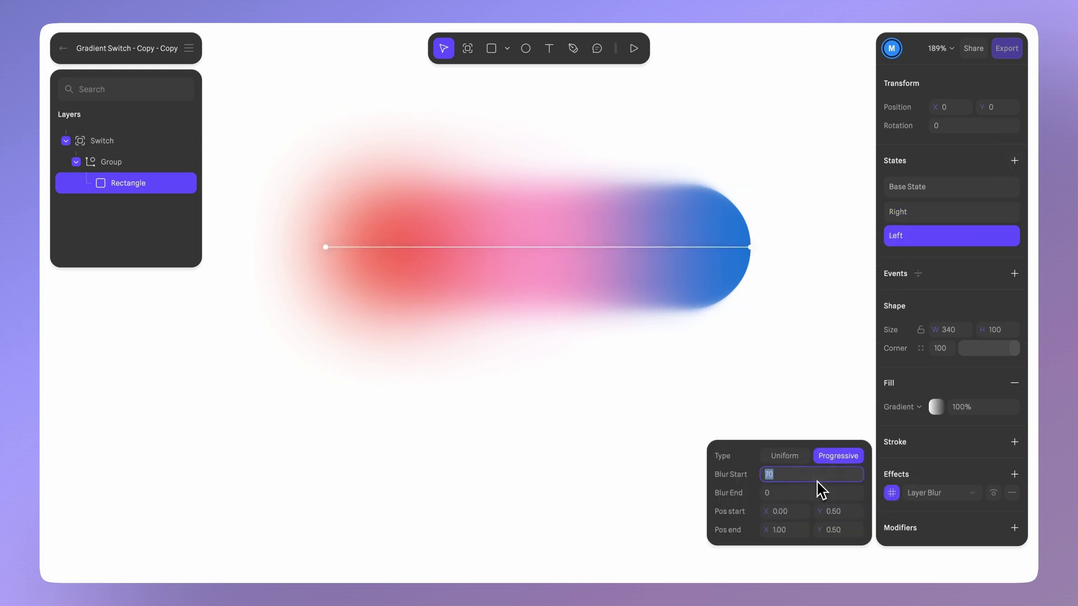
left_click(799, 499)
type("70")
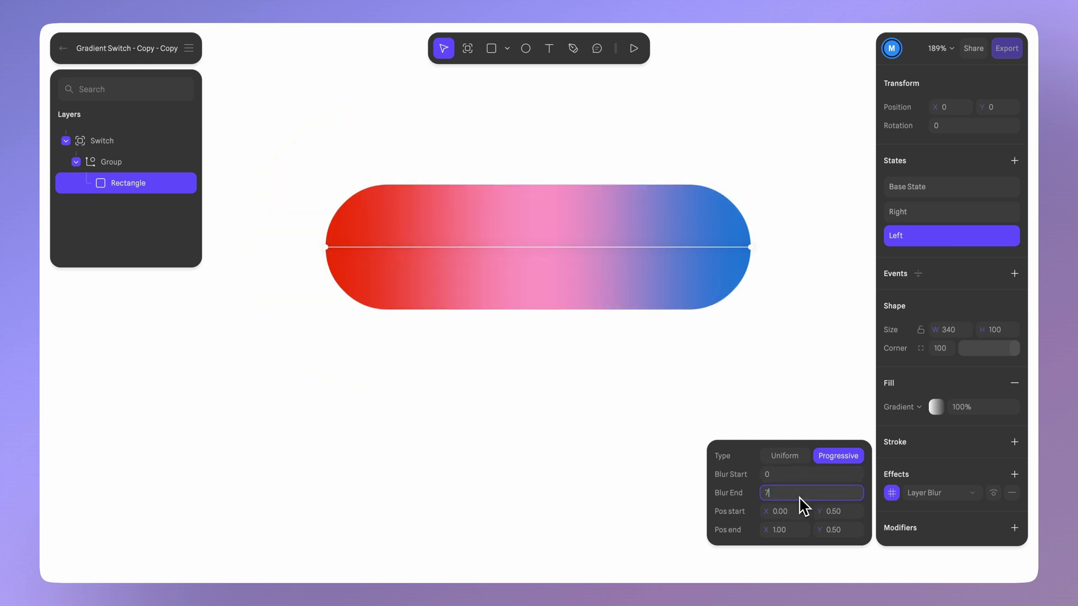
key("Return")
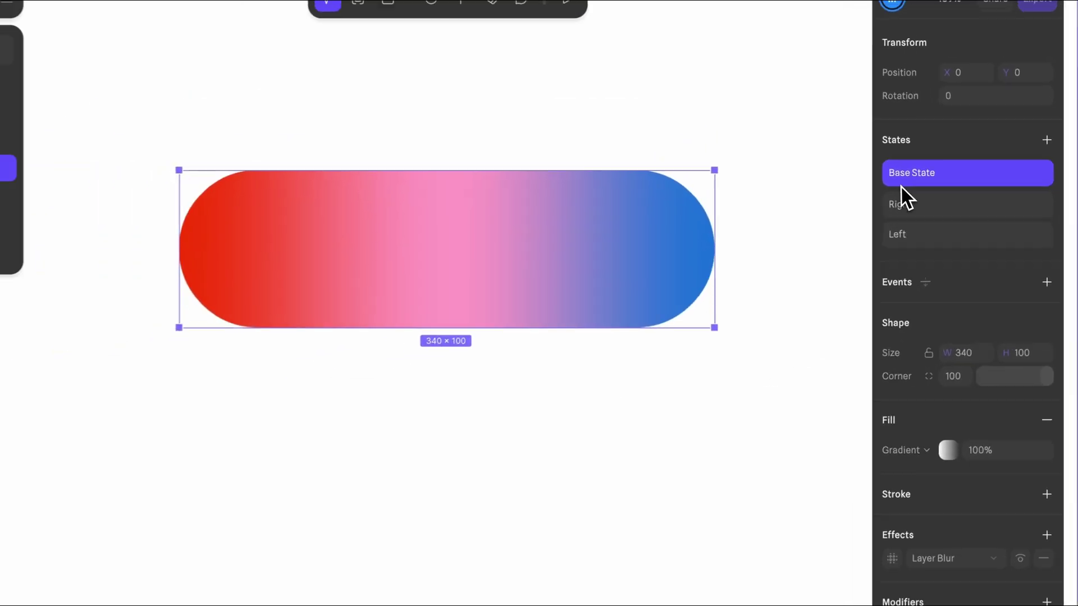
Check the Right and Left states, then run the switch in the preview player.
left_click(966, 207)
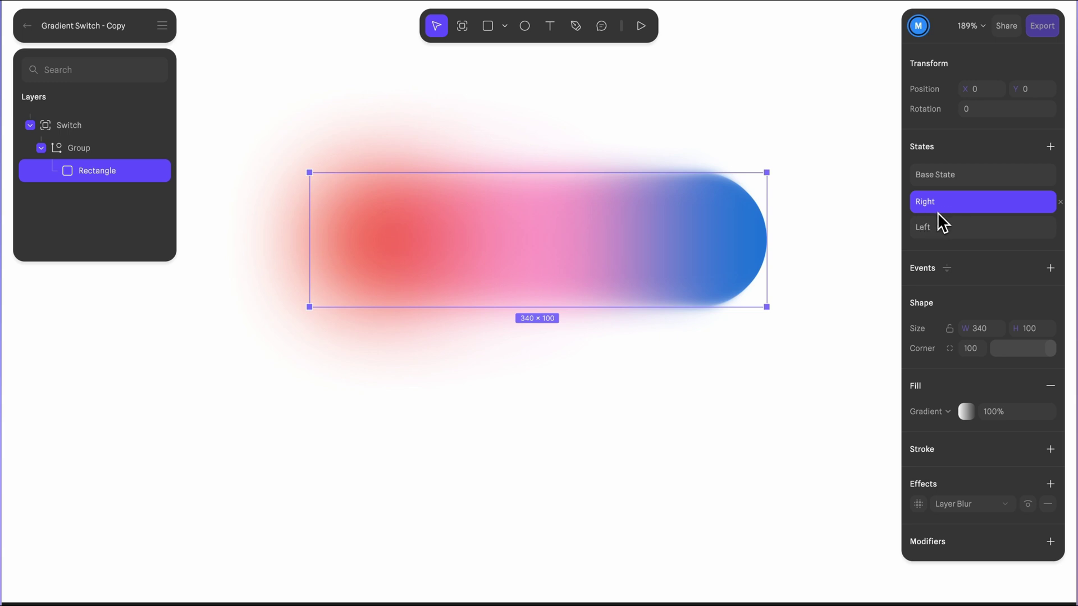
left_click(936, 236)
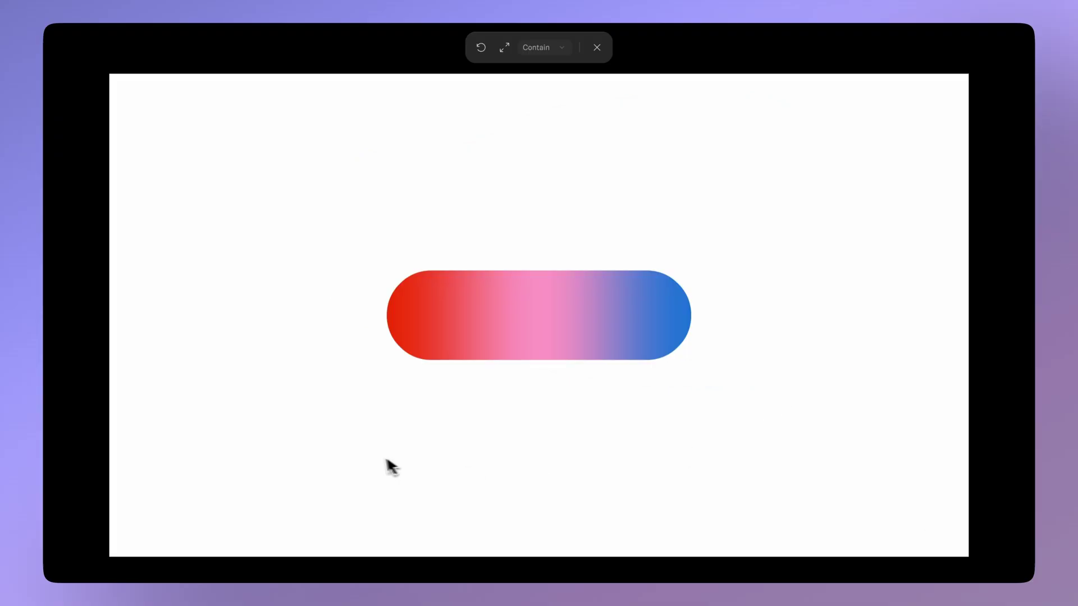
left_click(421, 332)
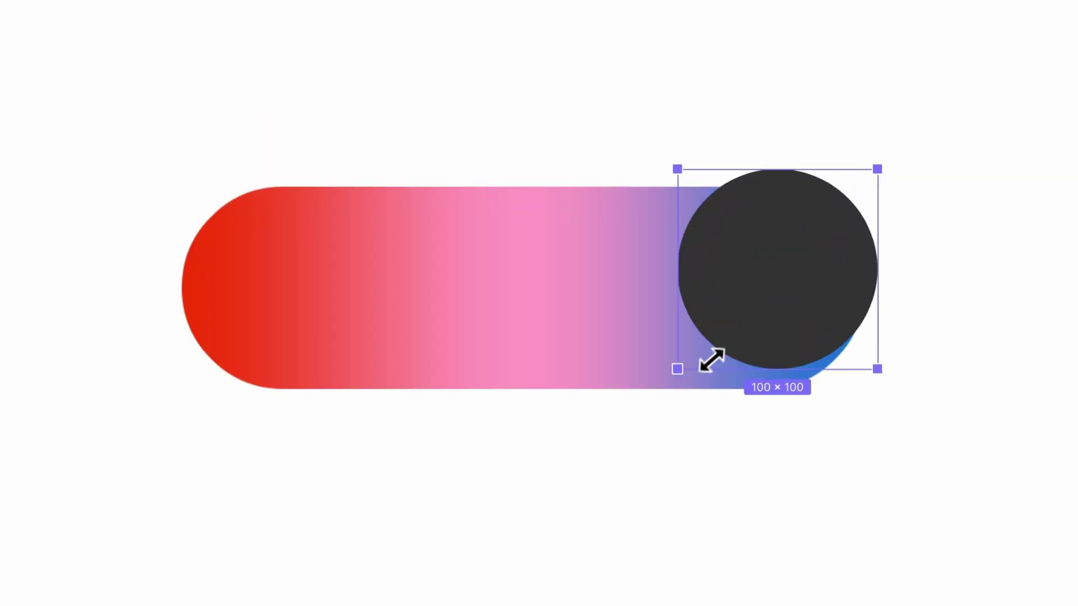
Enlarge the knob to 119 × 119, copy it to the pill's left end, and make the right circle's fill 0% opacity.
left_click_drag(709, 359, 672, 410)
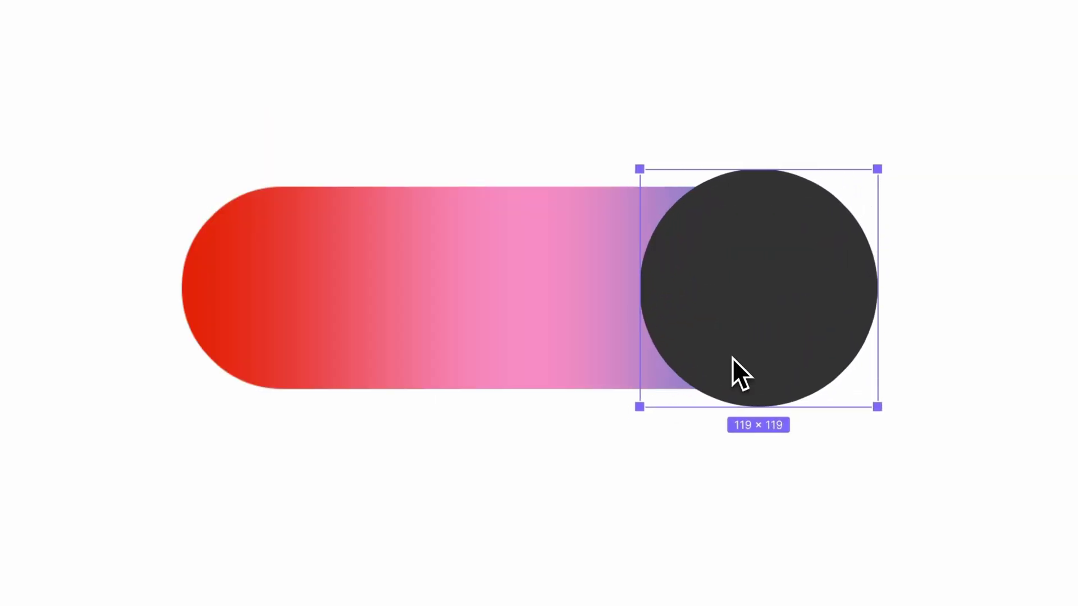
left_click_drag(732, 357, 298, 369)
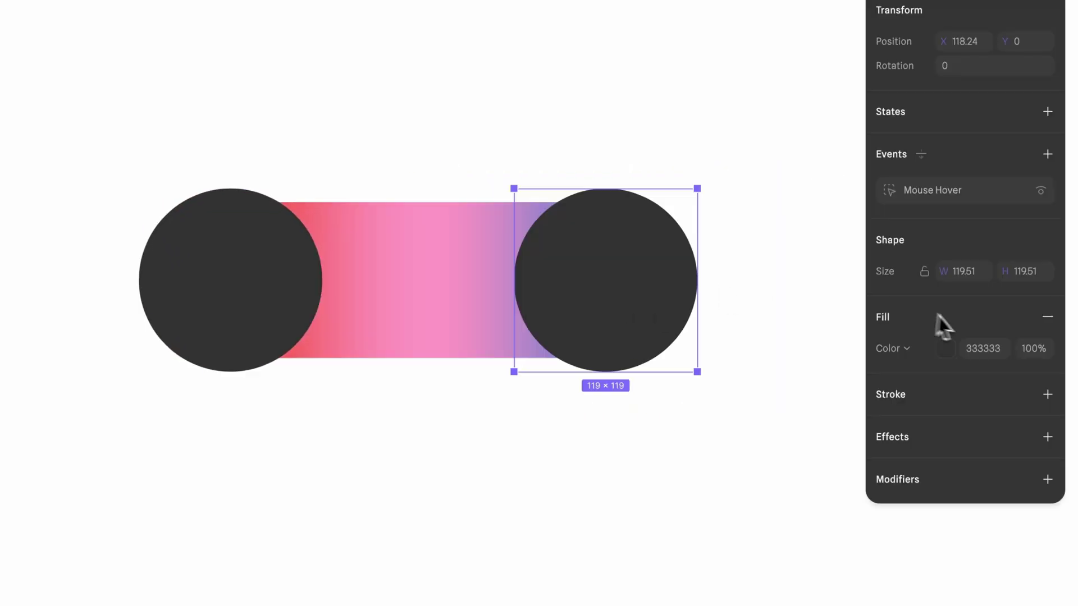
left_click(1028, 347)
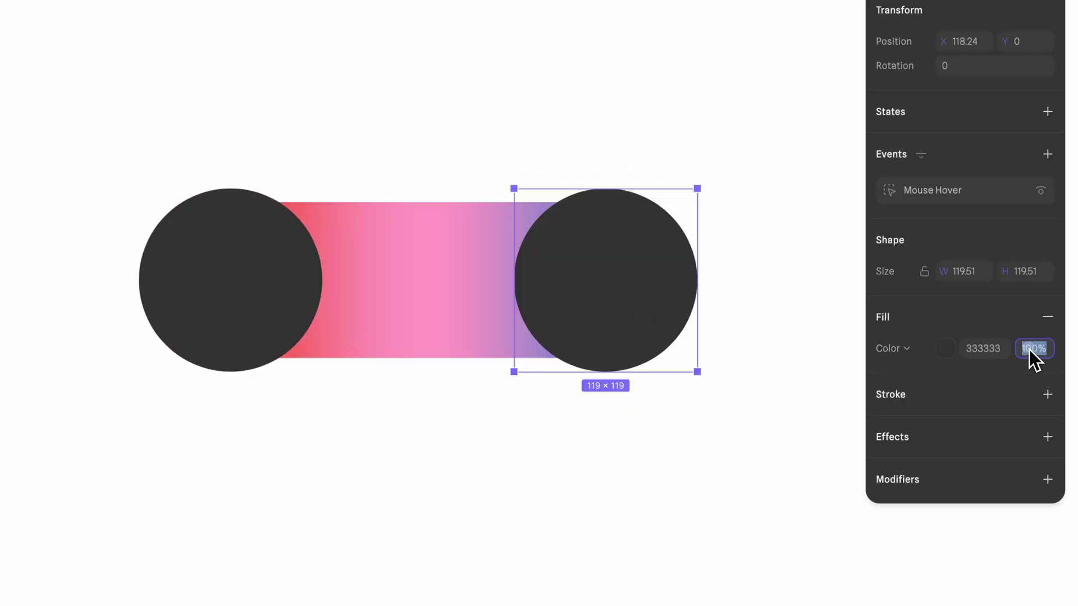
type("0")
key("Return")
left_click(489, 155)
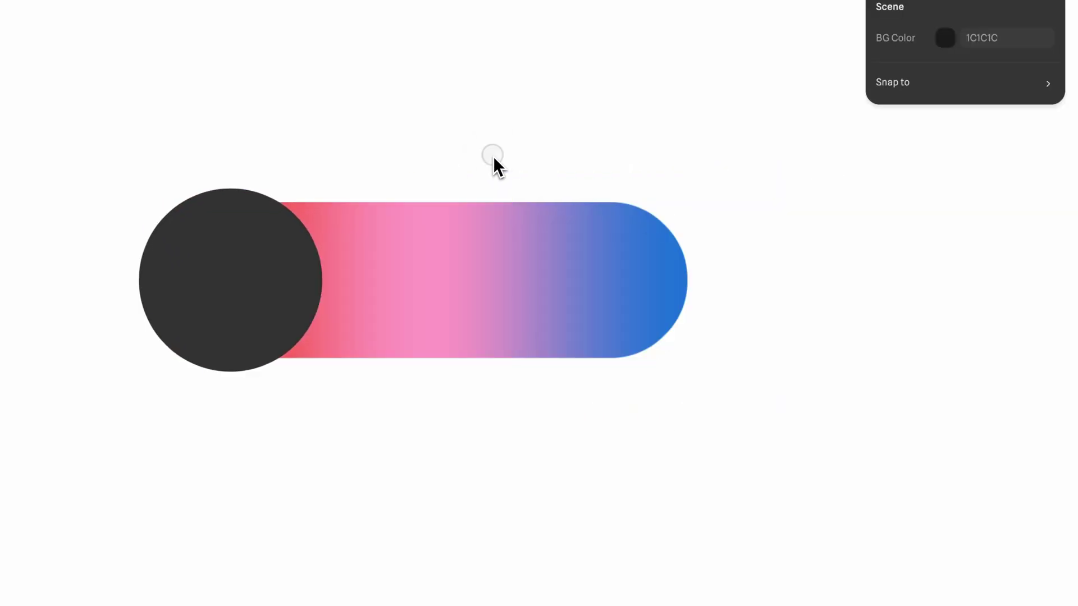
left_click(279, 275)
left_click(279, 275)
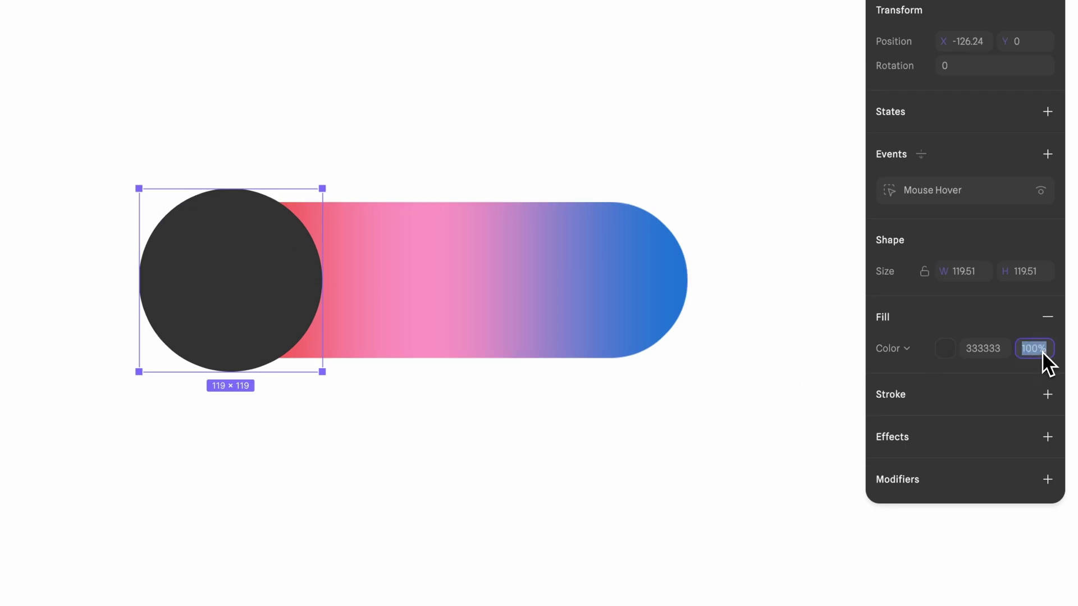
Set the left circle's fill opacity to 0% and give the right circle a Mouse Hover Transition event.
type("0")
key("Return")
left_click(587, 283)
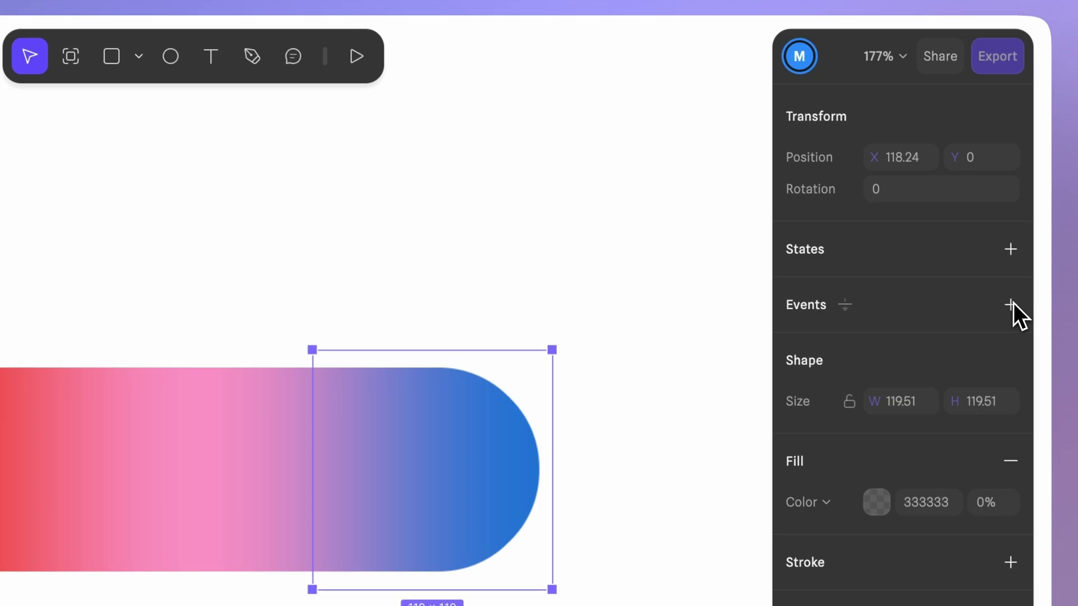
left_click(1009, 306)
left_click(674, 192)
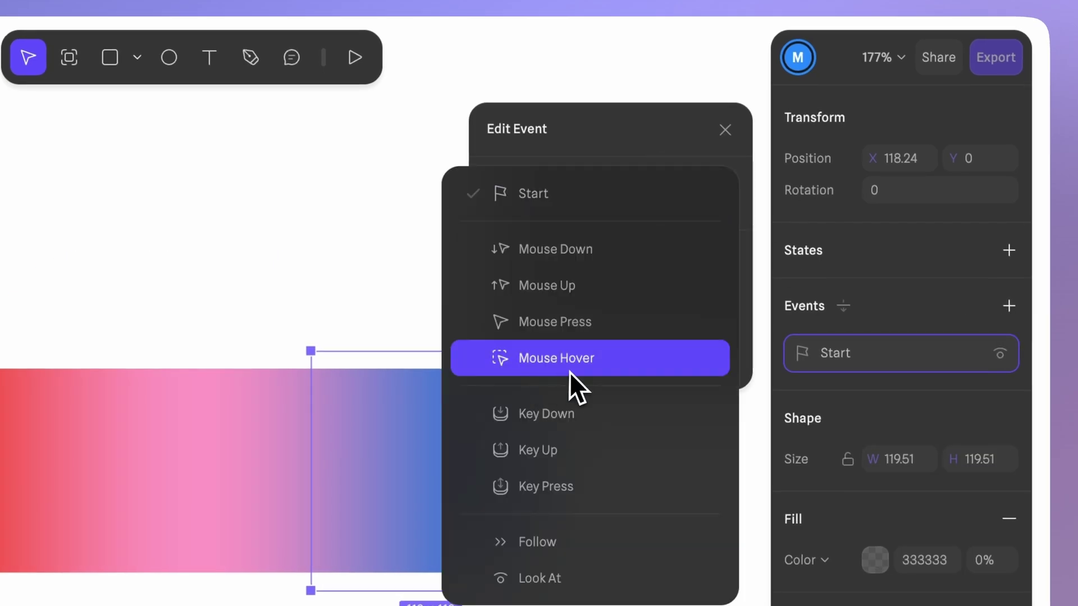
left_click(602, 369)
left_click(618, 346)
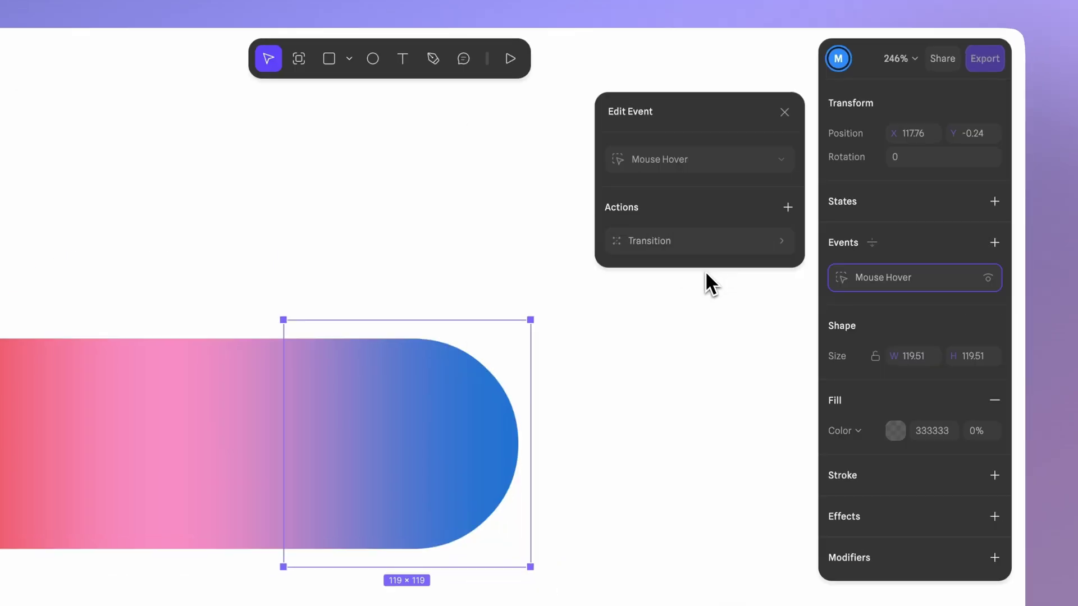
Make the transition move the Rectangle from Base State to Right over 0.60.
left_click(709, 243)
left_click(763, 275)
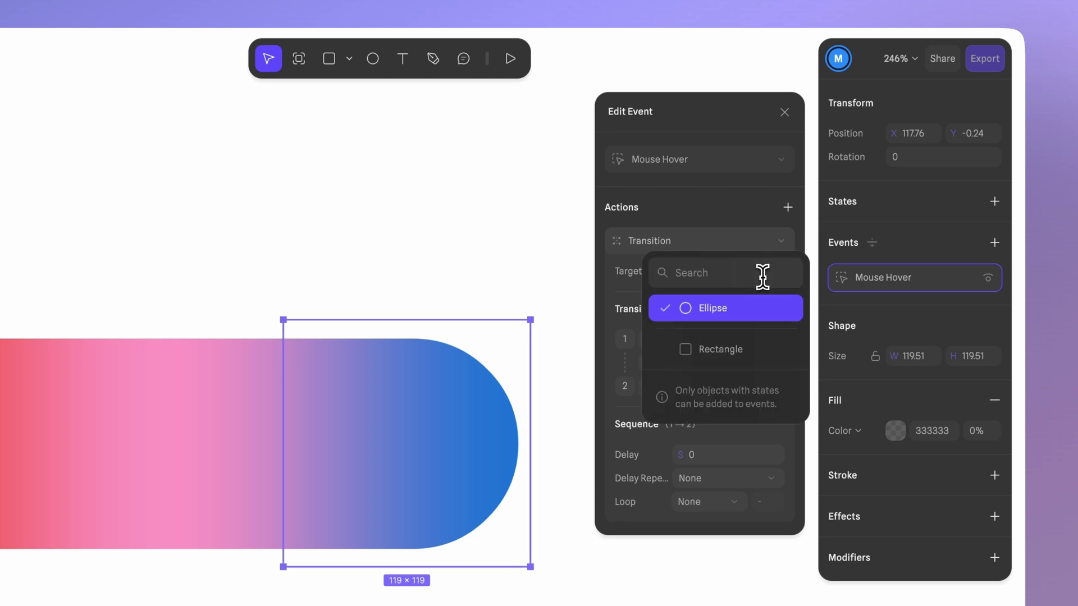
left_click(750, 352)
left_click(742, 346)
left_click(733, 367)
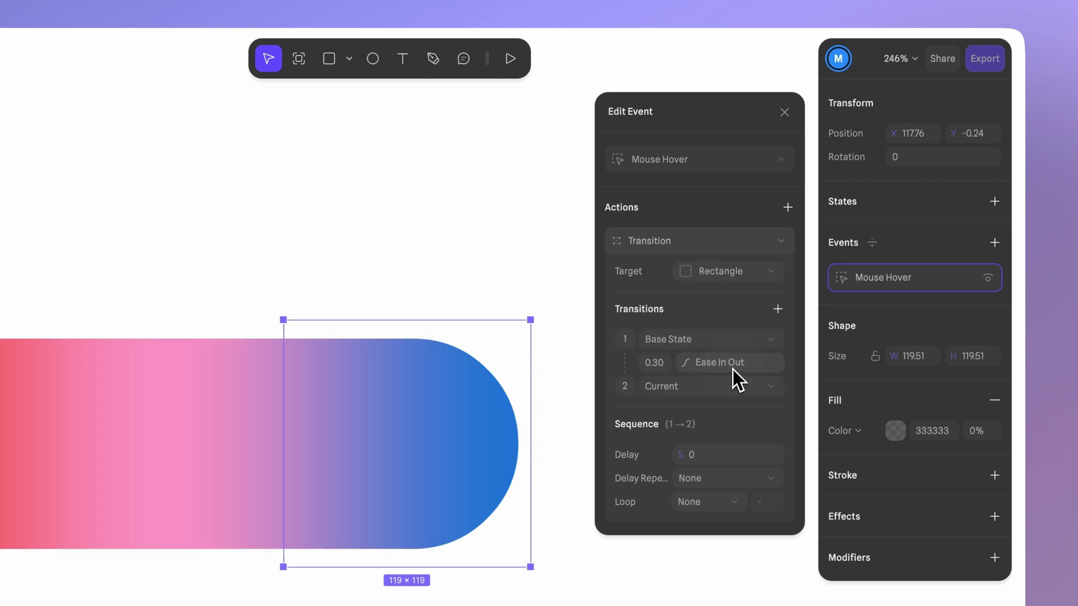
left_click(718, 387)
left_click(694, 448)
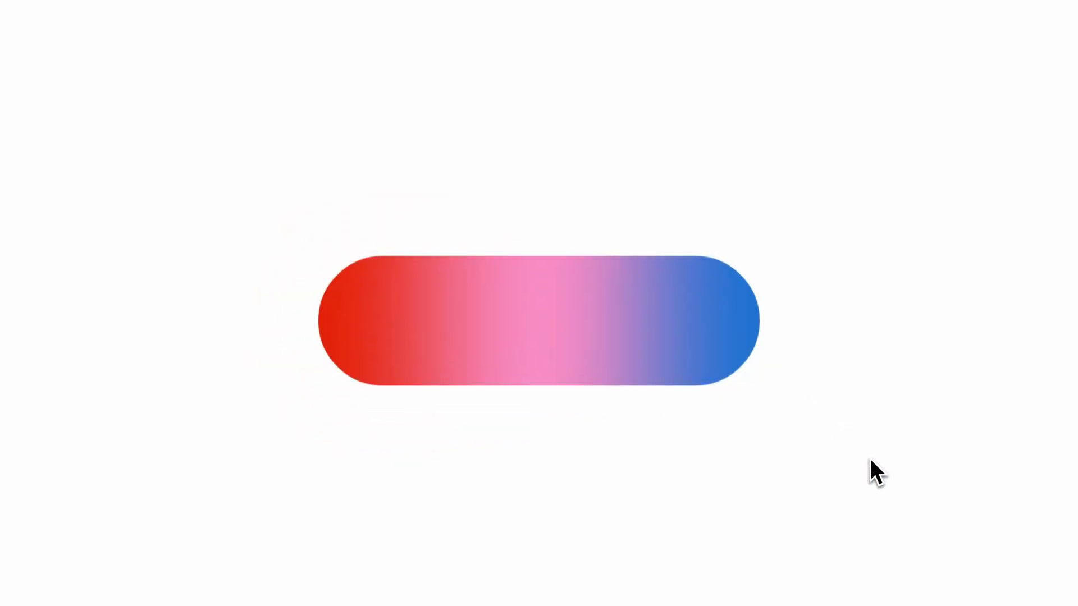
Test the right-end hover animation, then give the left circle a Mouse Hover event.
left_click(700, 309)
left_click(712, 298)
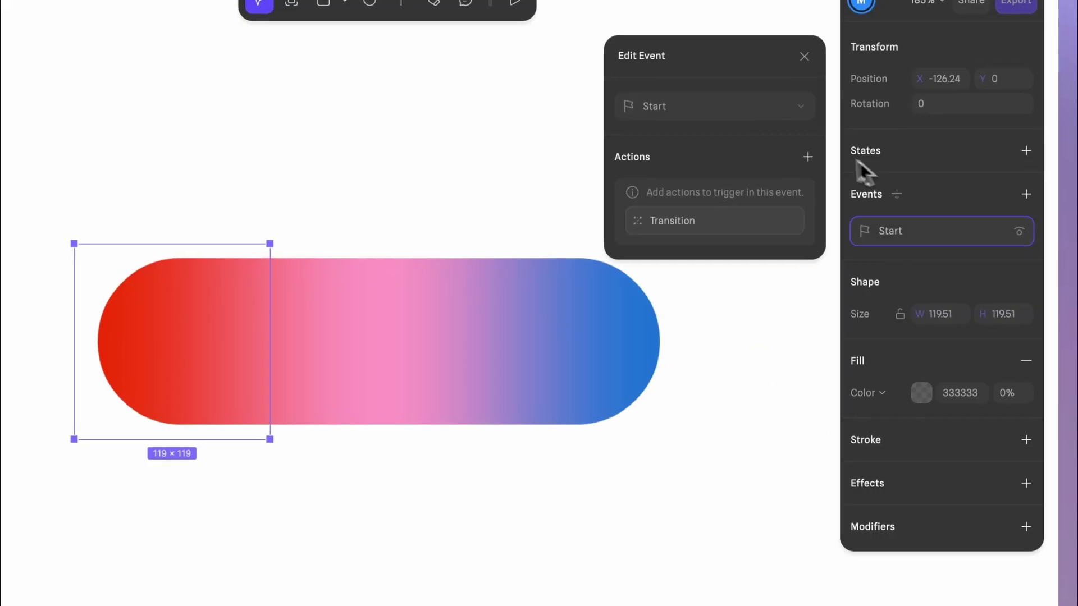
left_click(724, 106)
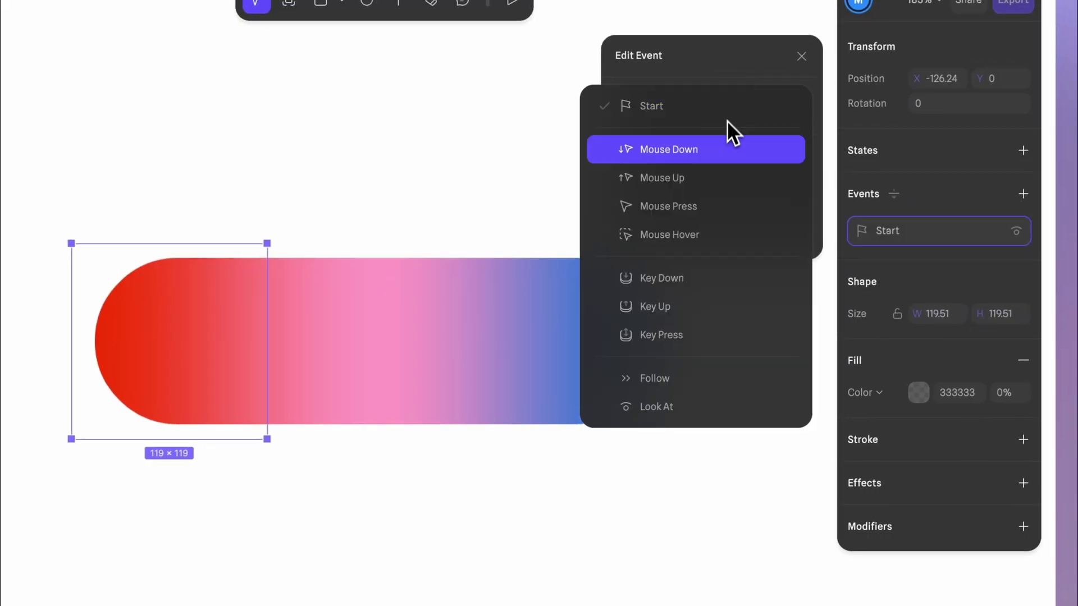
left_click(712, 234)
Make the left circle's transition move the Rectangle from Base State to Left.
left_click(710, 222)
left_click(720, 227)
left_click(730, 306)
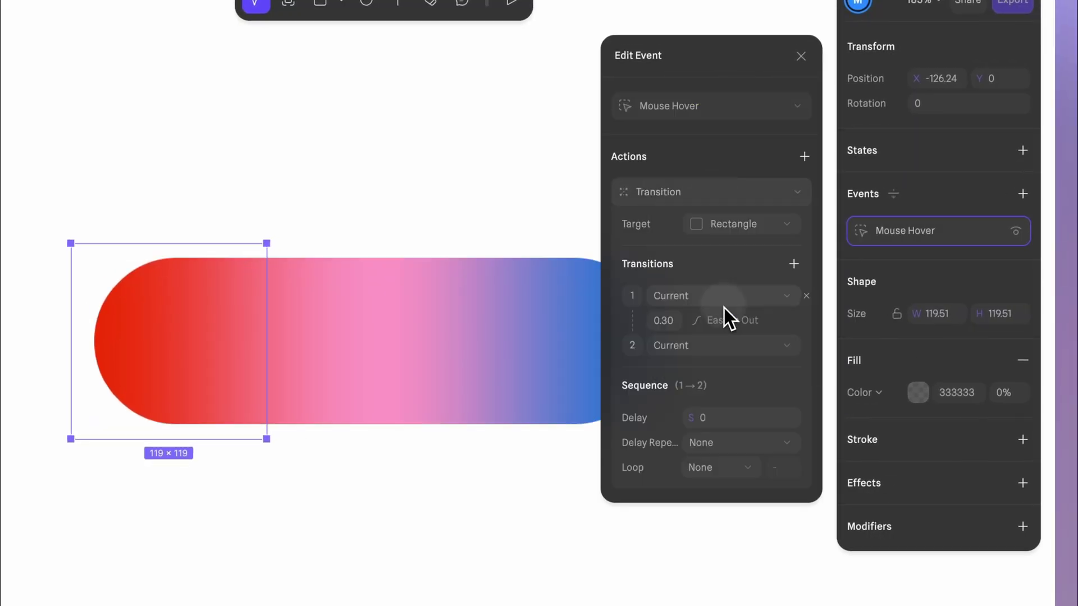
left_click(722, 301)
left_click(705, 320)
left_click(705, 343)
left_click(705, 431)
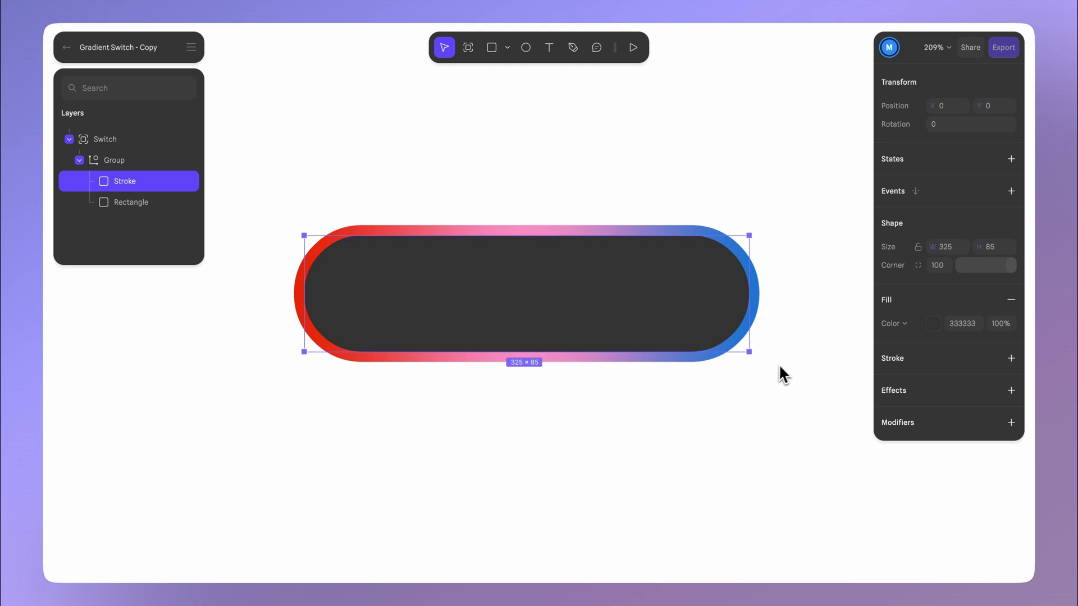
Give the Stroke pill a white 2-px outline with no fill, and add a state named Right.
left_click(1012, 359)
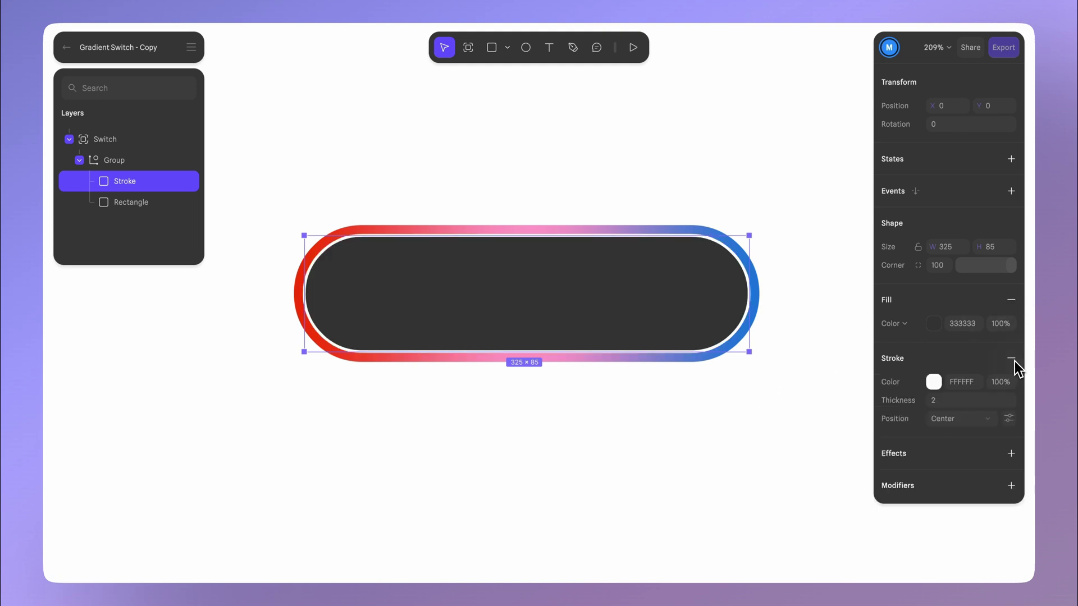
left_click(1011, 301)
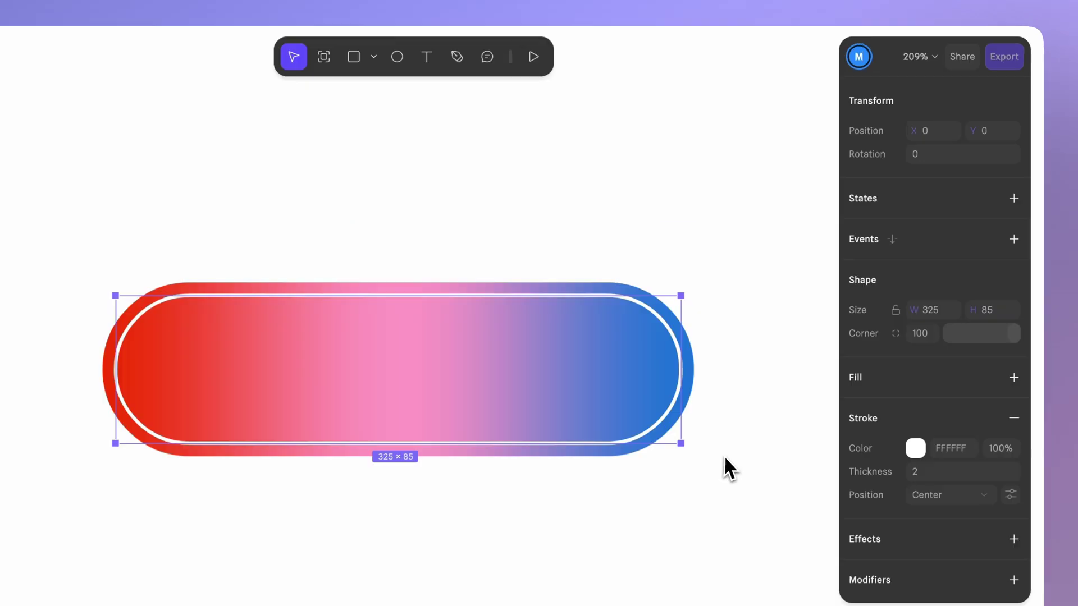
left_click(1014, 198)
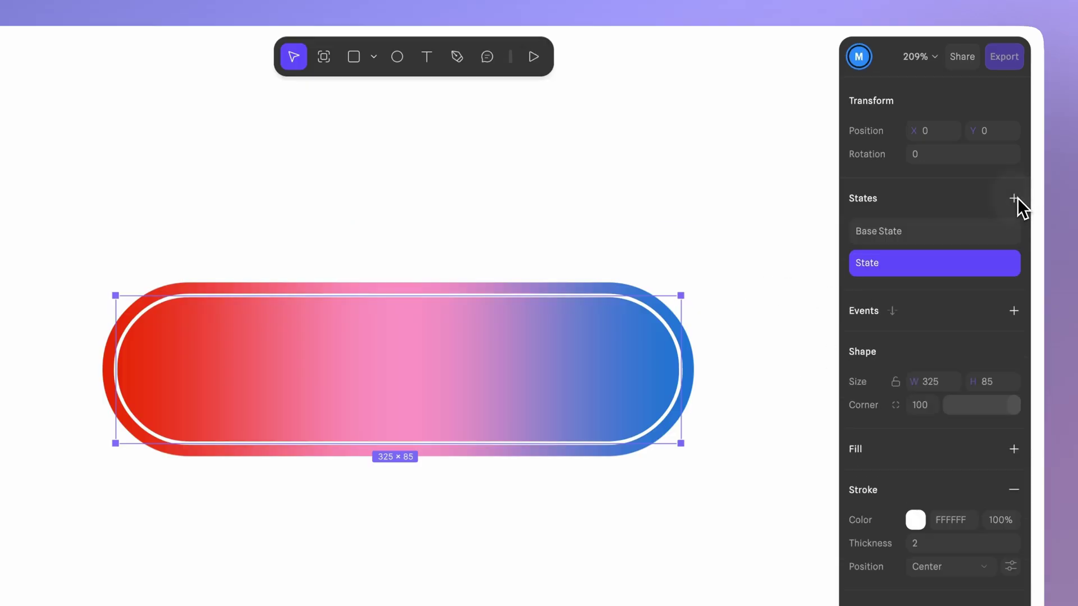
double_click(875, 267)
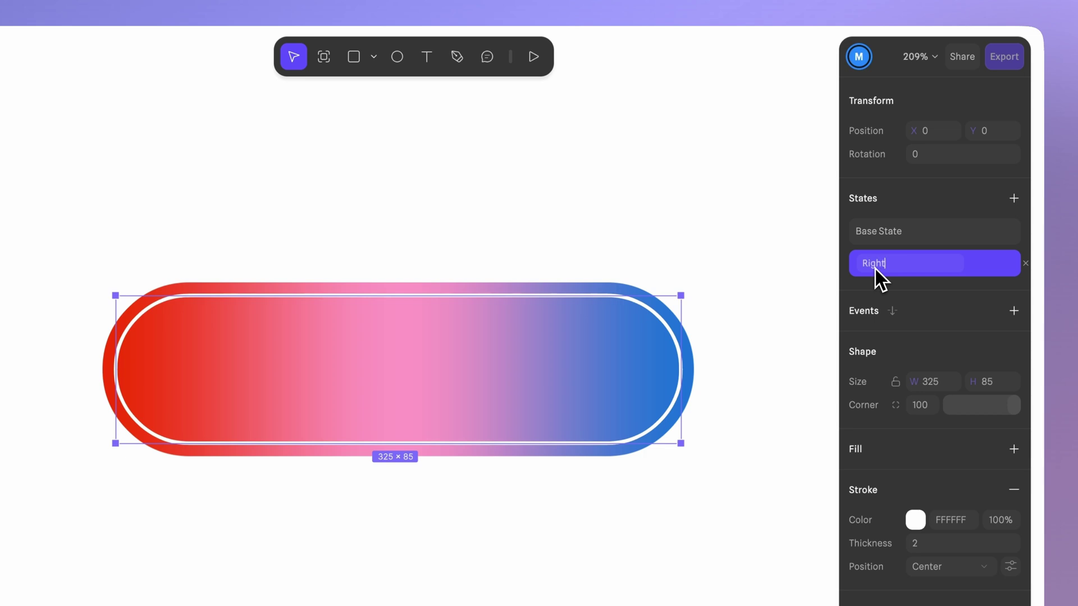
key("Return")
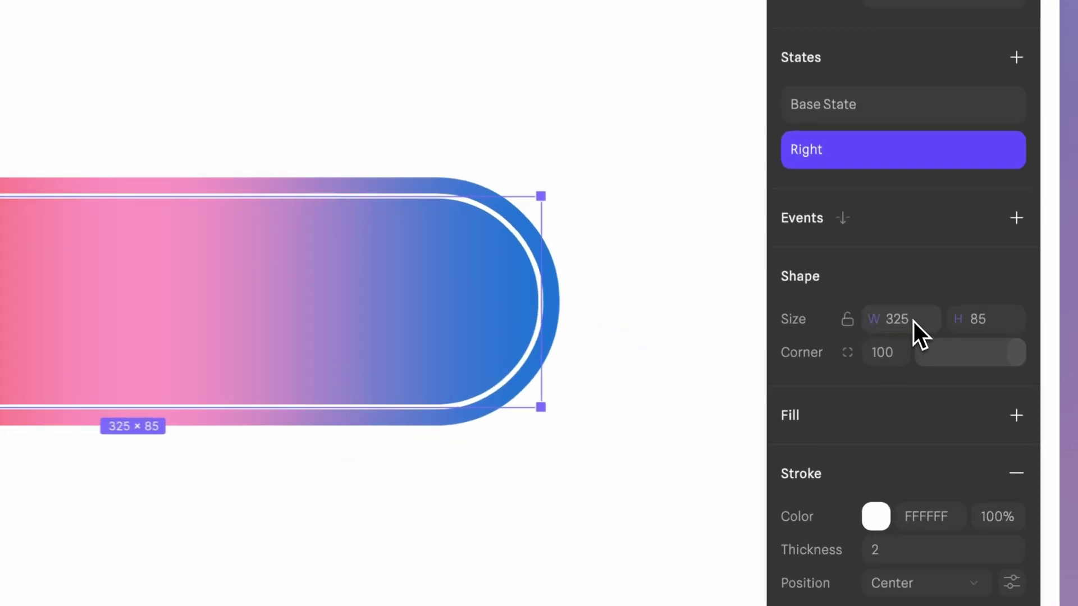
In the Right state, make the knob an 80 × 80 ring of thickness 8 at the pill's right end.
left_click(942, 382)
type("80")
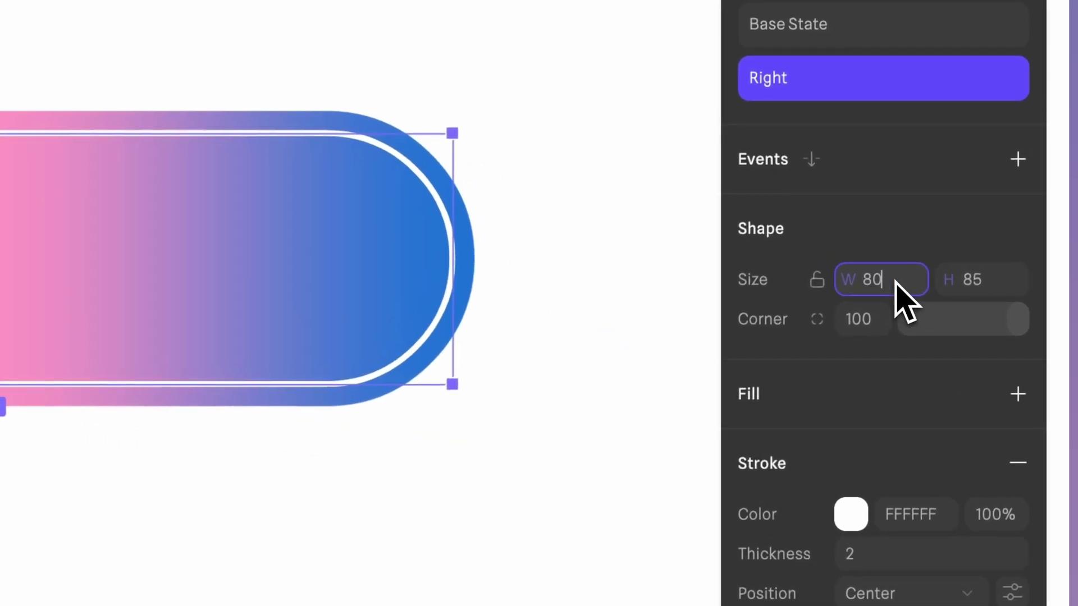
left_click(982, 290)
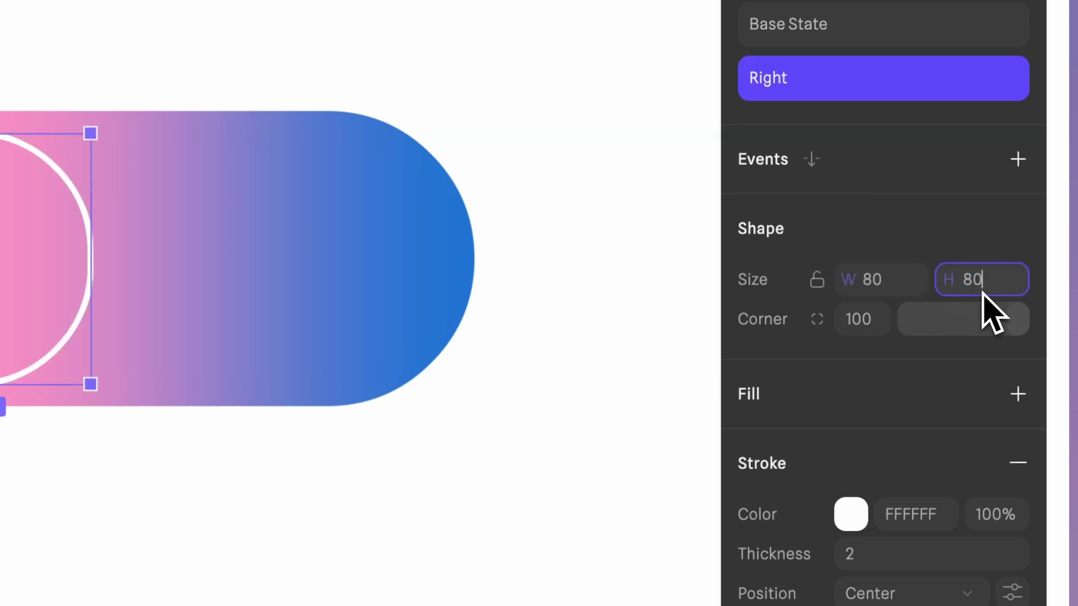
type("80")
key("Return")
left_click(870, 555)
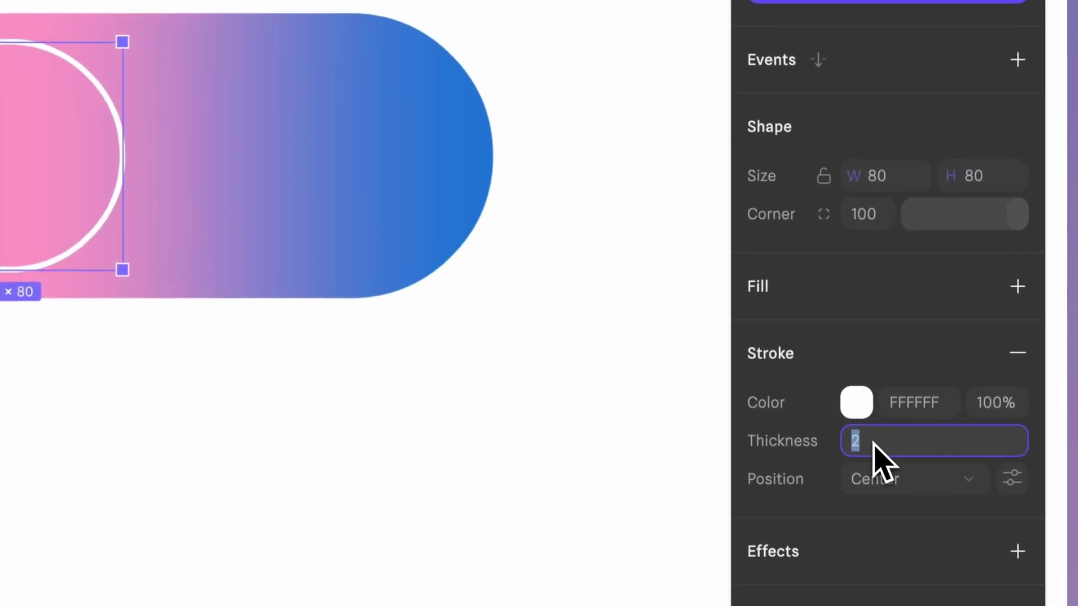
type("8")
mouse_move(96, 209)
left_mouse_down()
mouse_move(396, 235)
mouse_move(412, 224)
left_mouse_up()
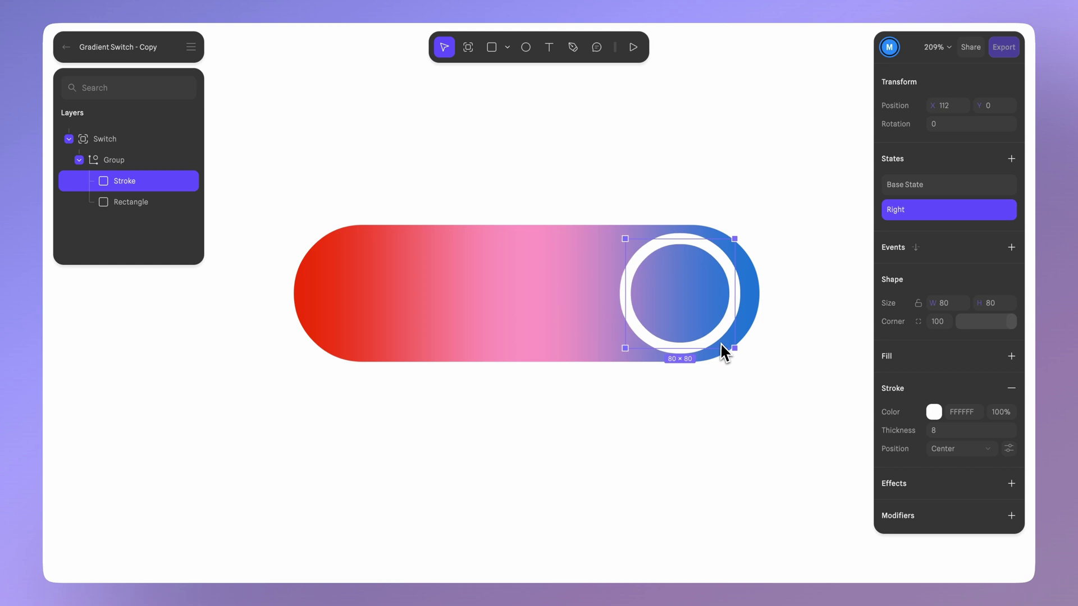
left_click_drag(728, 342, 729, 345)
Add a Left state with the knob moved to the switch's left end.
left_click(1011, 159)
double_click(900, 243)
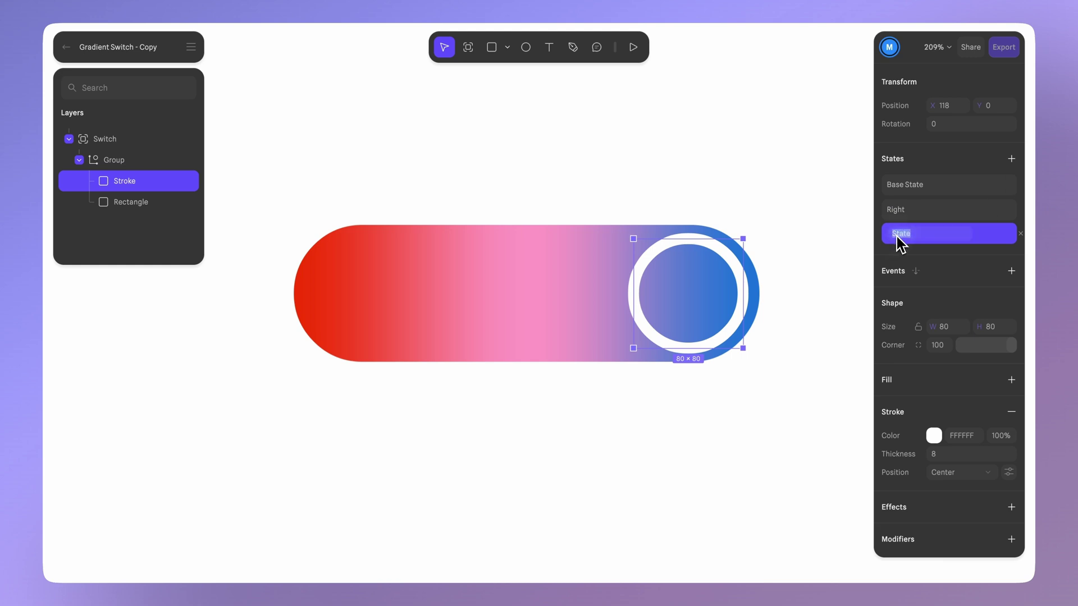
type("Left")
key("Return")
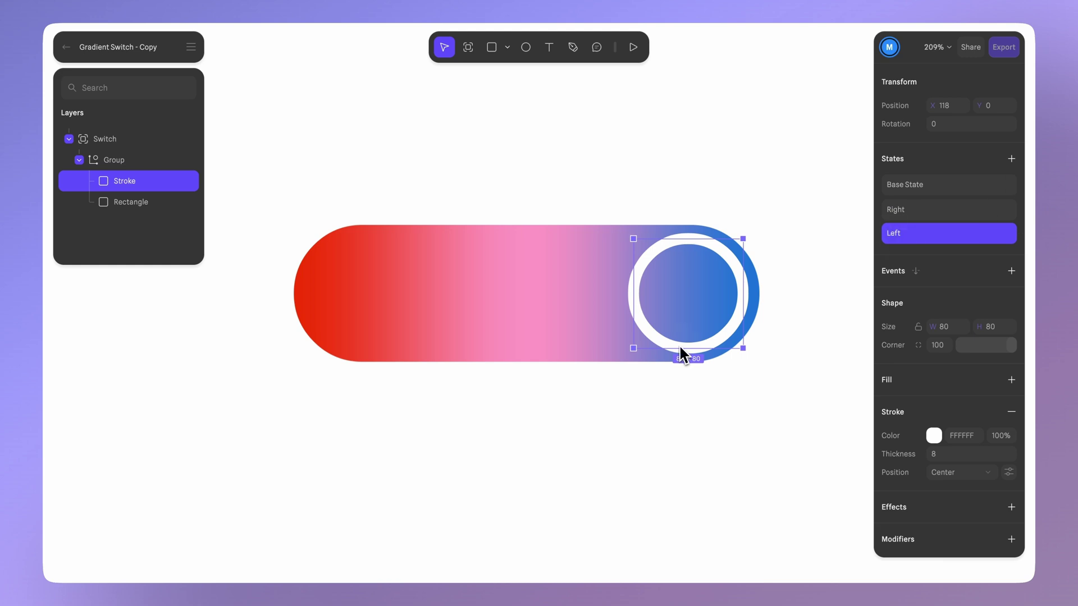
left_click_drag(671, 342, 353, 312)
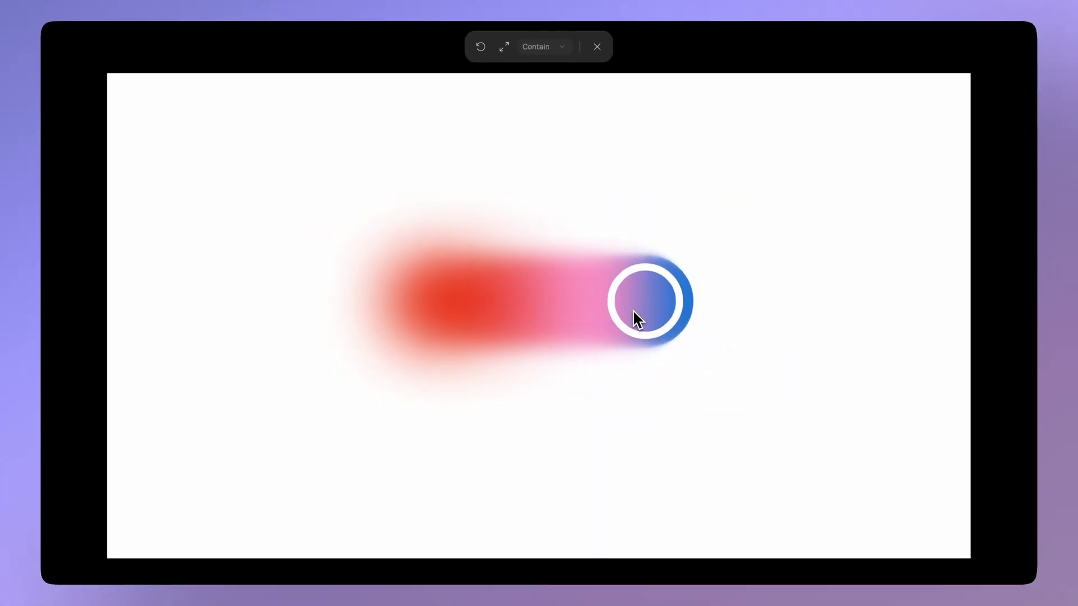
Preview the hover animation and add a second Transition action to the hover event.
left_click(632, 309)
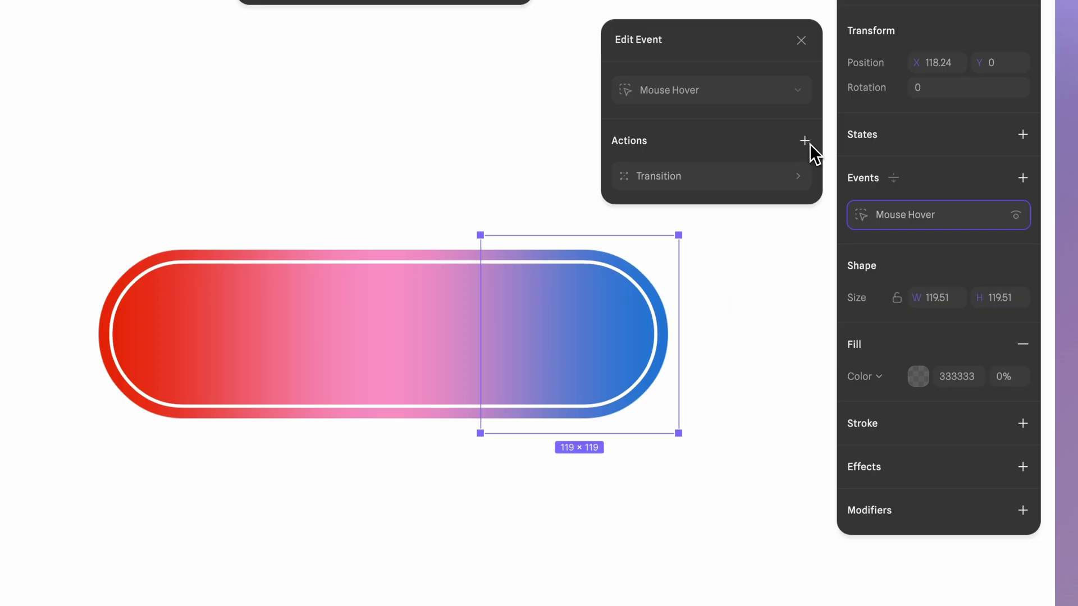
left_click(809, 144)
left_click(807, 178)
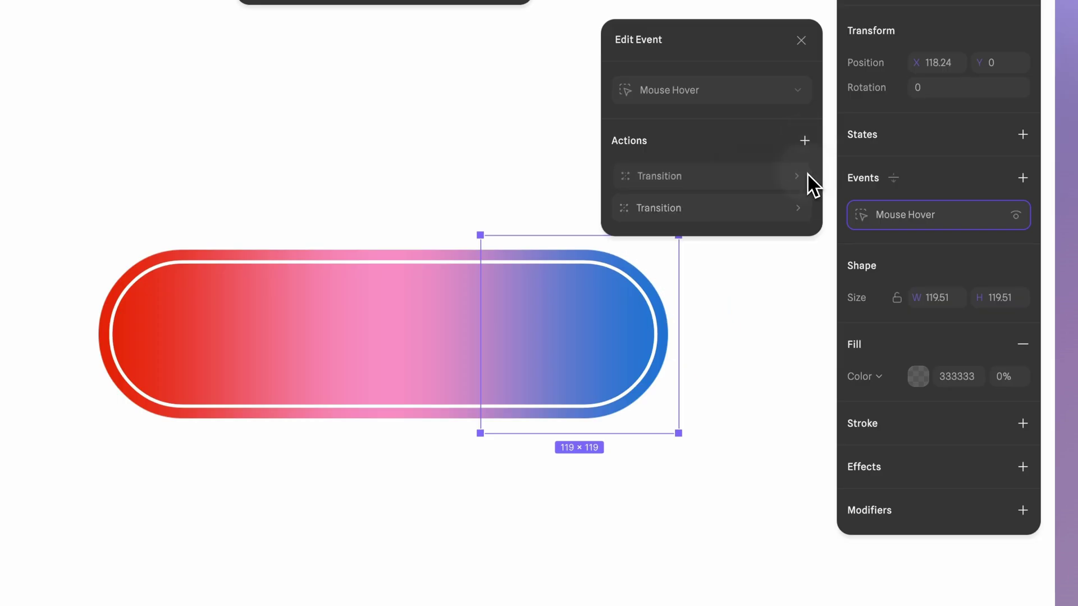
Make the right hover's second Transition spring Stroke from Base State to Right with Mass 0.80.
left_click(784, 208)
left_click(753, 242)
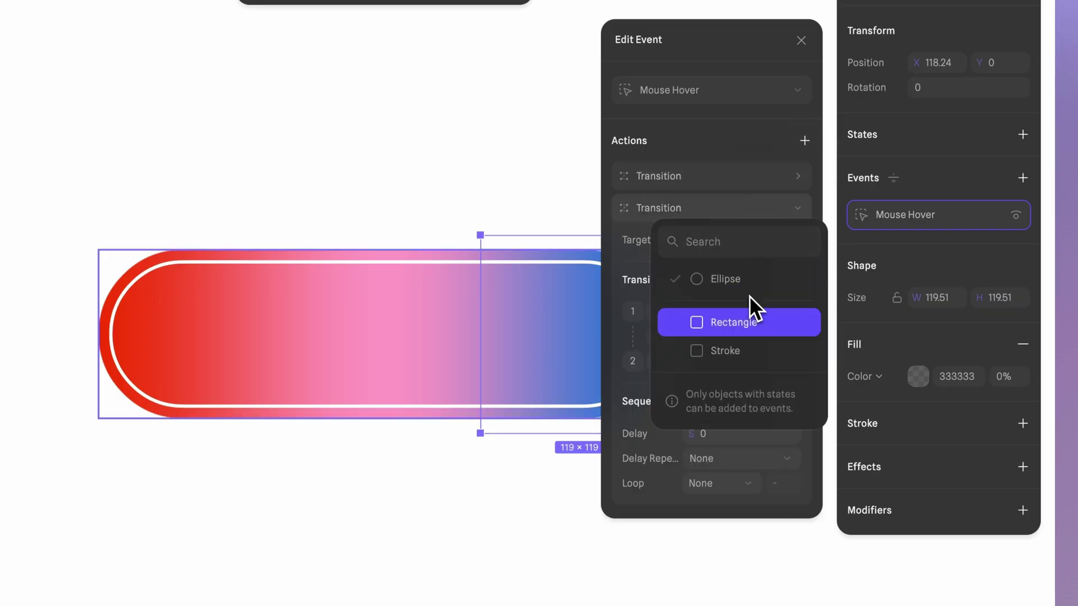
left_click(747, 356)
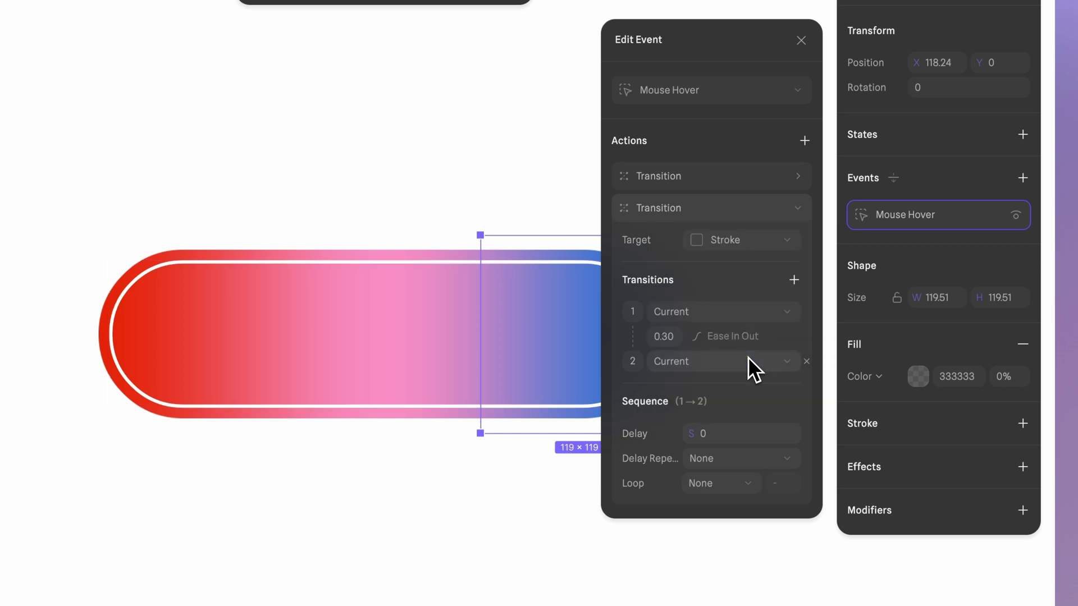
left_click(720, 312)
left_click(717, 338)
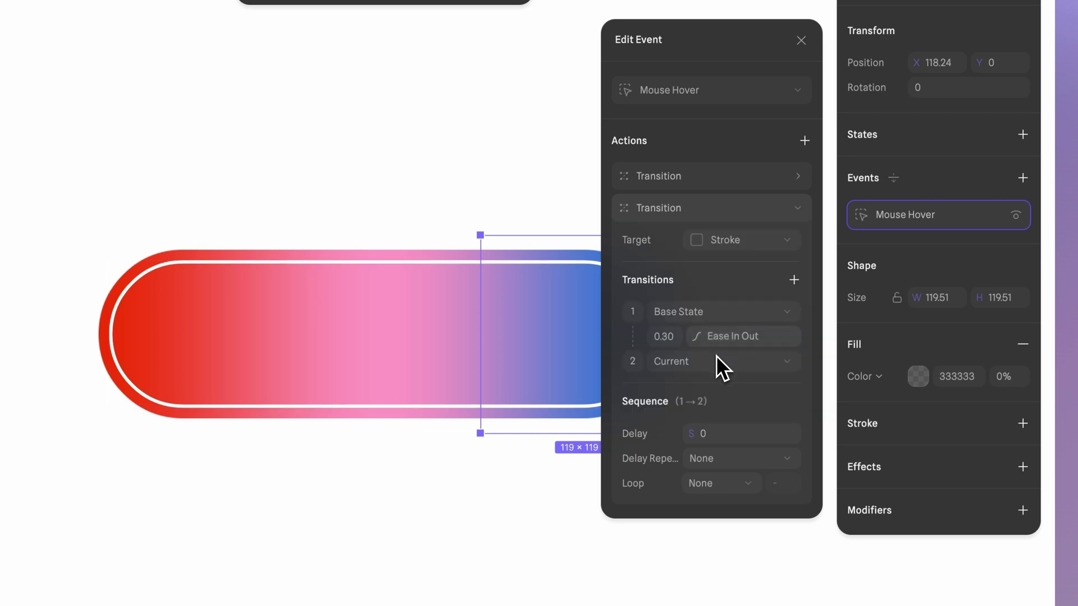
left_click(716, 355)
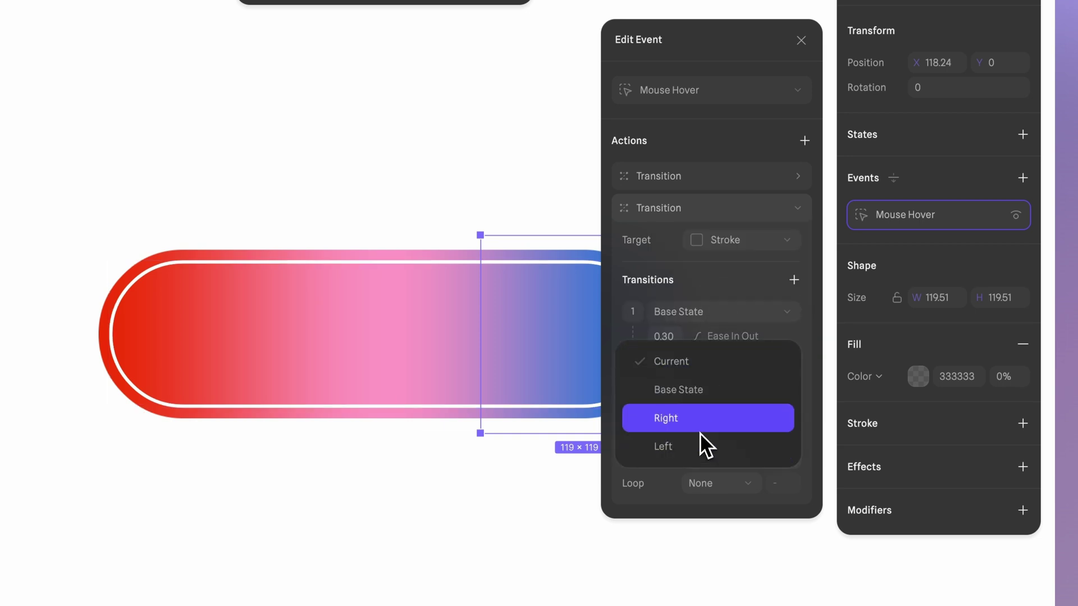
left_click(688, 423)
left_click(722, 400)
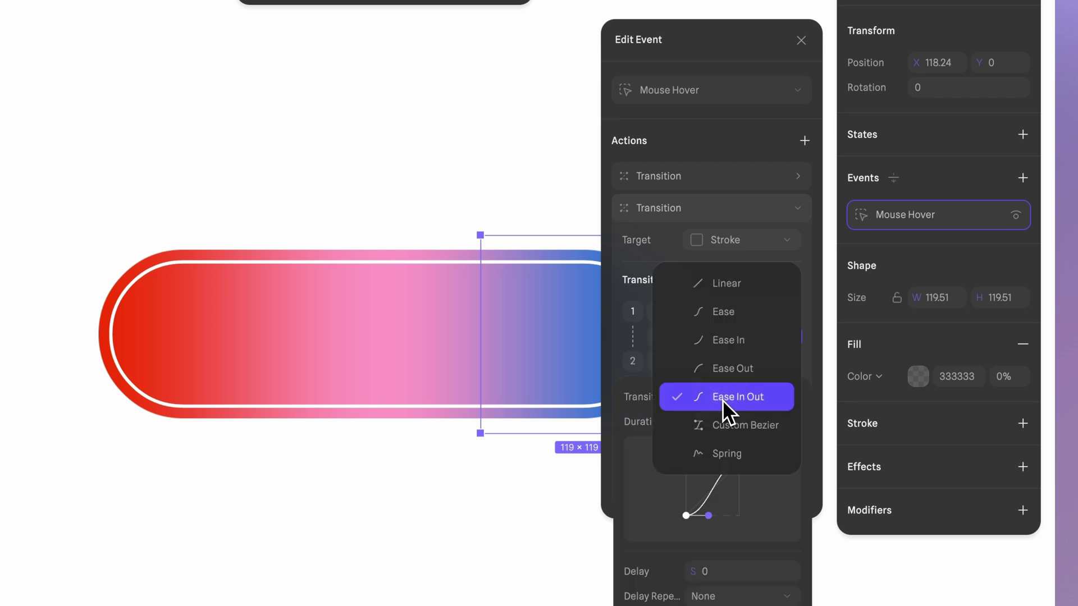
left_click(724, 452)
left_click(719, 428)
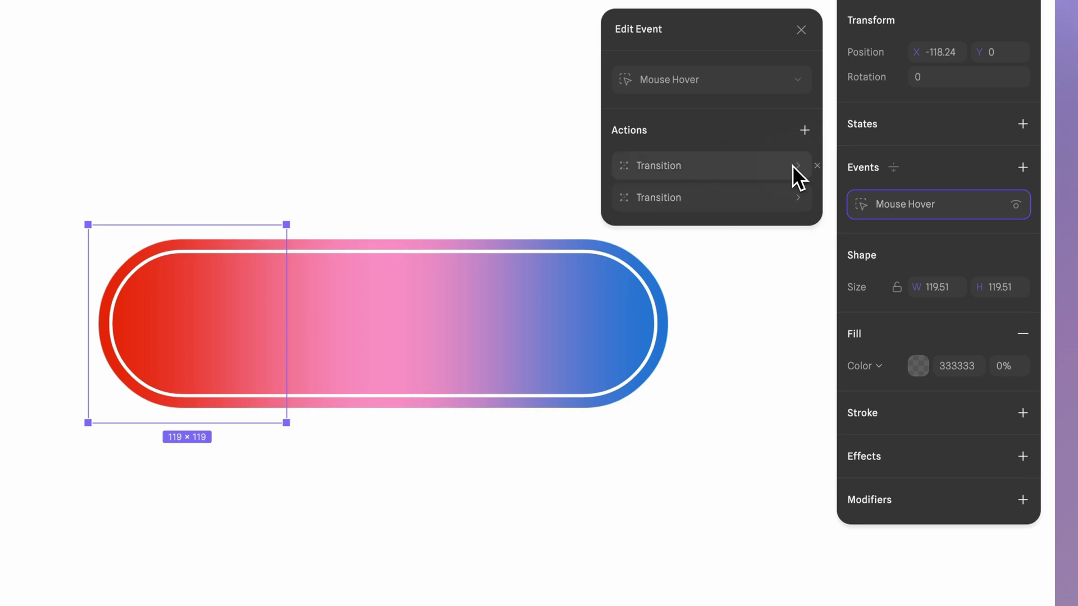
Retarget the left hover's second Transition to Stroke ending in Left, with Spring easing.
left_click(742, 199)
left_click(746, 235)
left_click(734, 319)
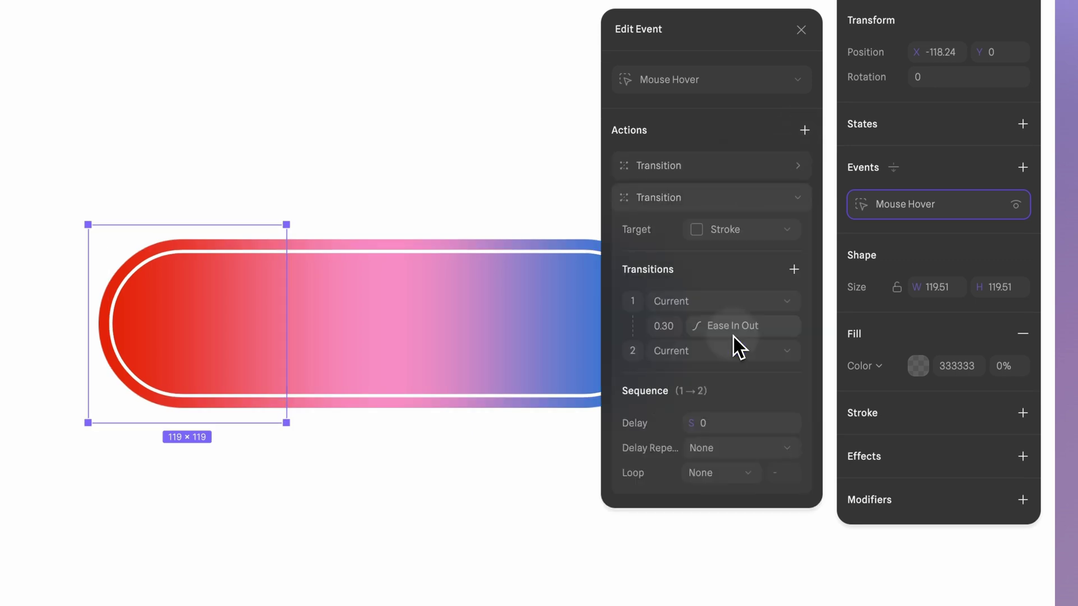
left_click(729, 349)
left_click(699, 443)
left_click(723, 326)
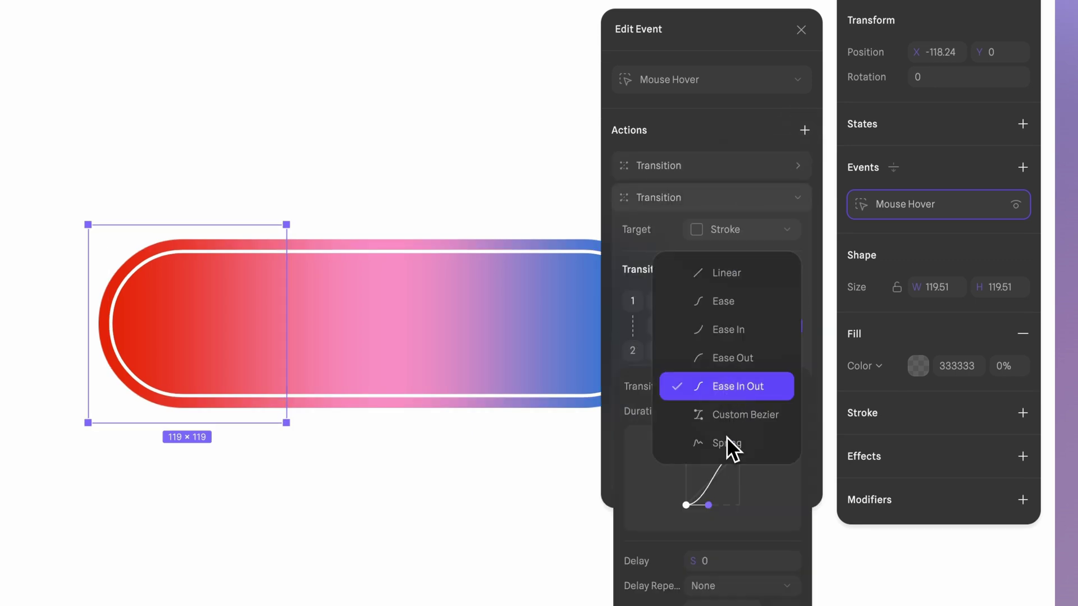